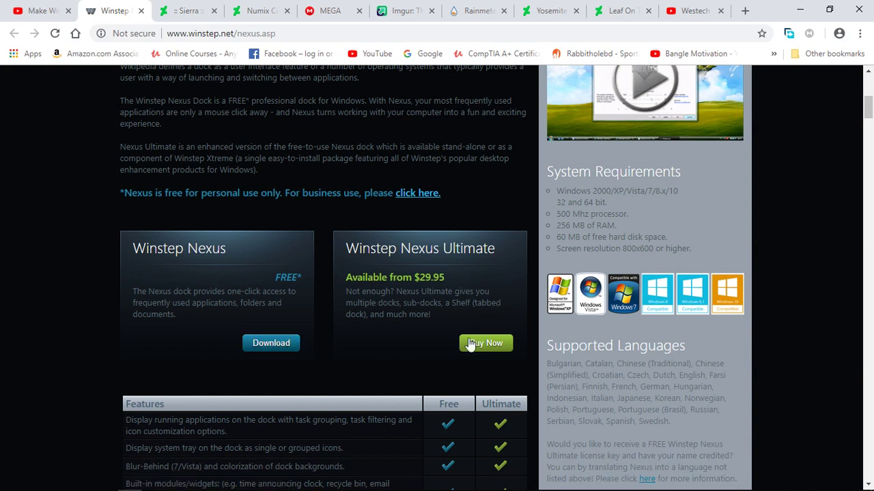
Step: Download the free Winstep Nexus archive nexus.zip and launch NexusSetup.exe from it
left_click(271, 344)
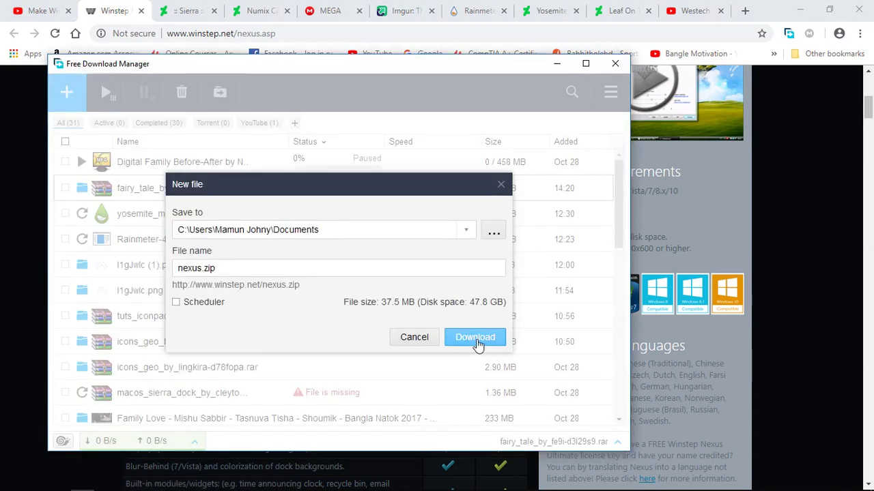
left_click(476, 339)
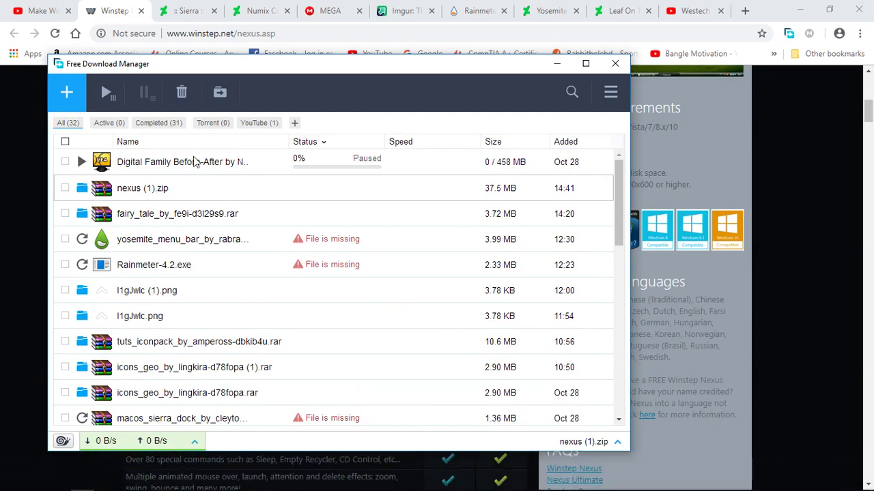
double_click(156, 194)
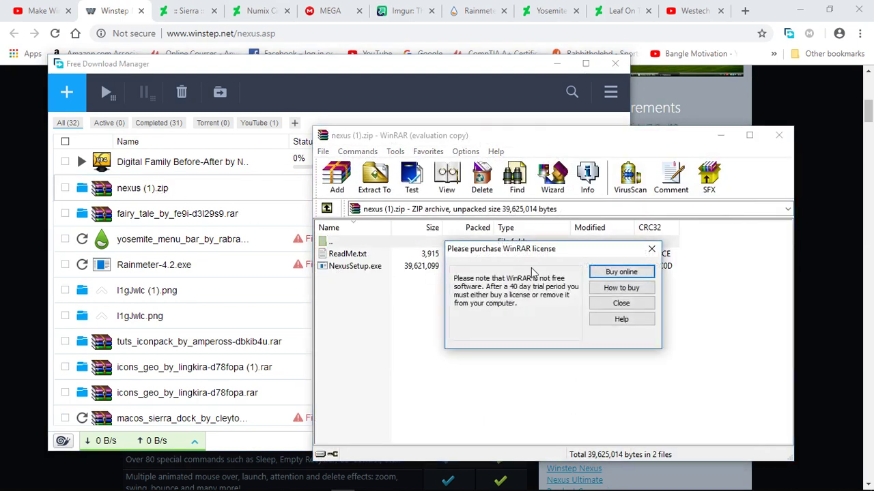
left_click(602, 304)
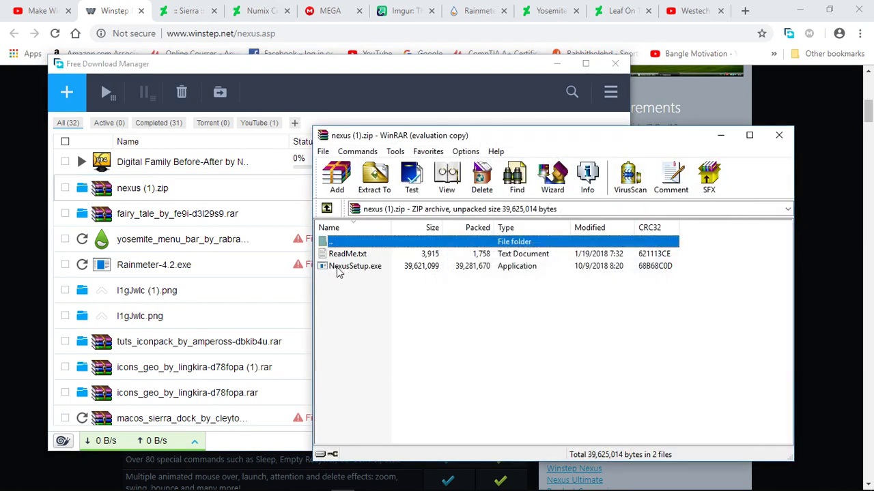
double_click(373, 270)
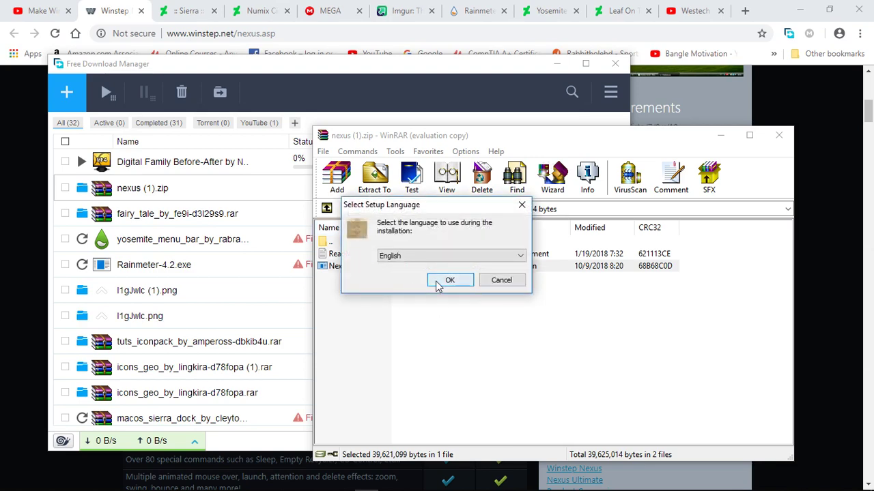
Step: Install Nexus in English, accepting the license agreement and default folders, and finish setup with Launch Nexus enabled
left_click(450, 281)
left_click(508, 355)
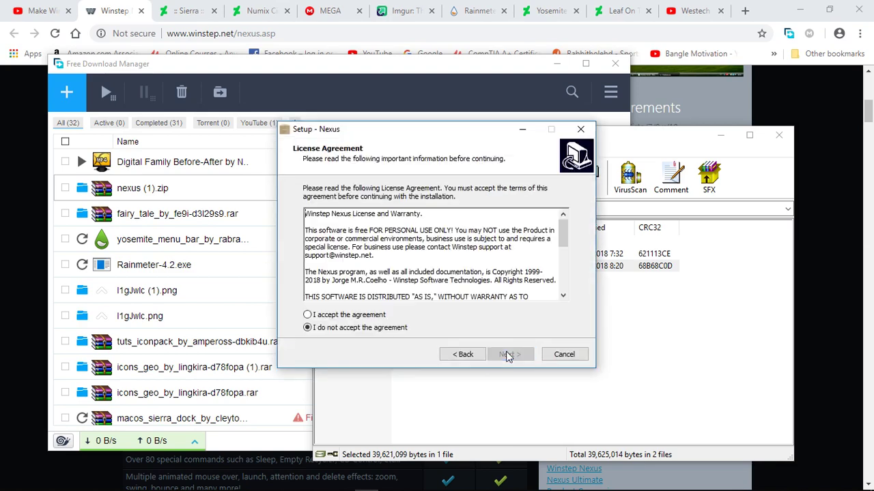
left_click(308, 314)
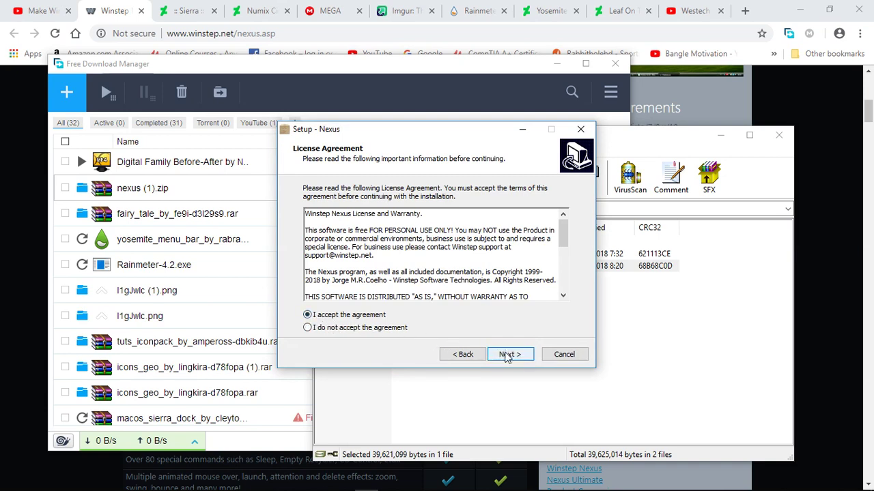
left_click(507, 355)
left_click(506, 355)
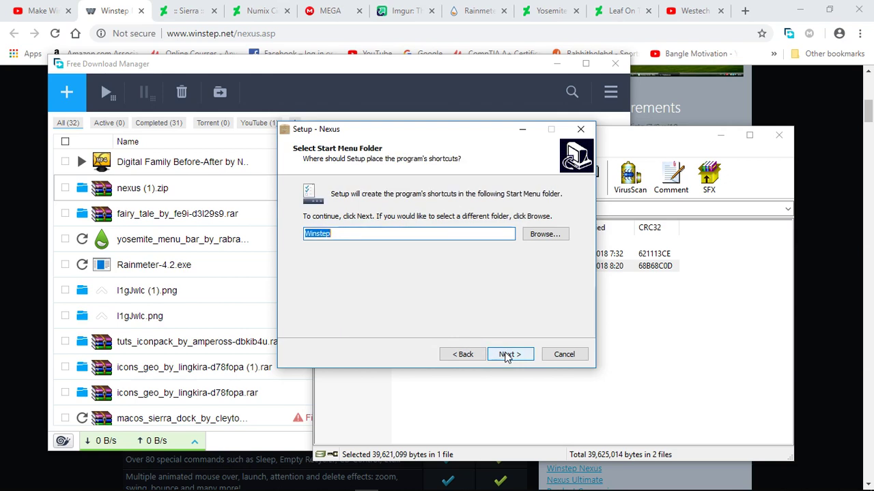
left_click(506, 355)
left_click(509, 355)
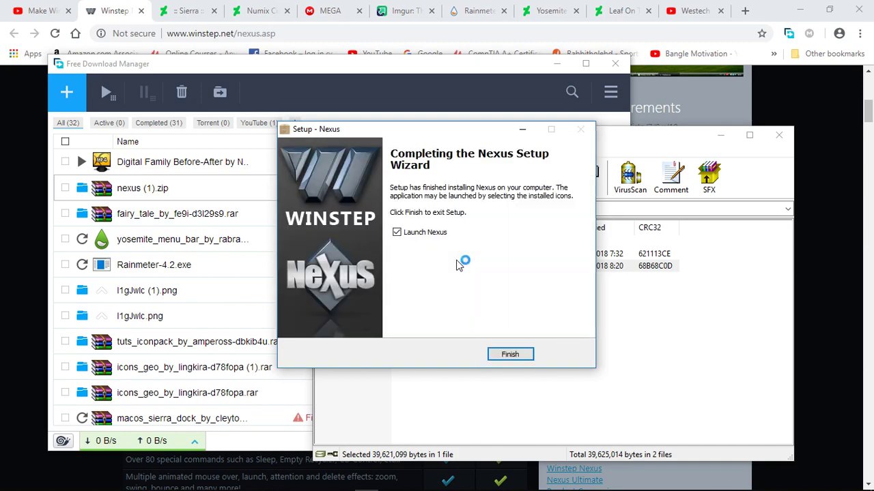
left_click(511, 354)
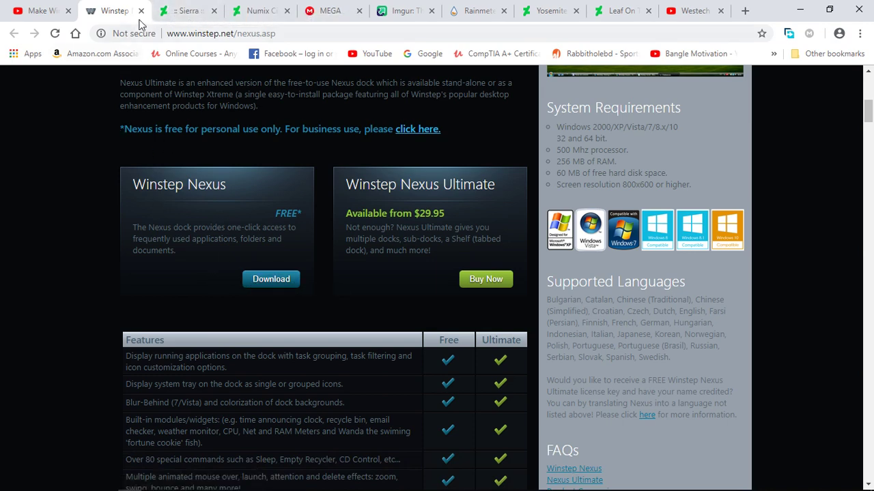
Step: Download the EVO Numix Dock Theme zip from DeviantArt and open the EvolutionOS folder inside the archive
left_click(189, 13)
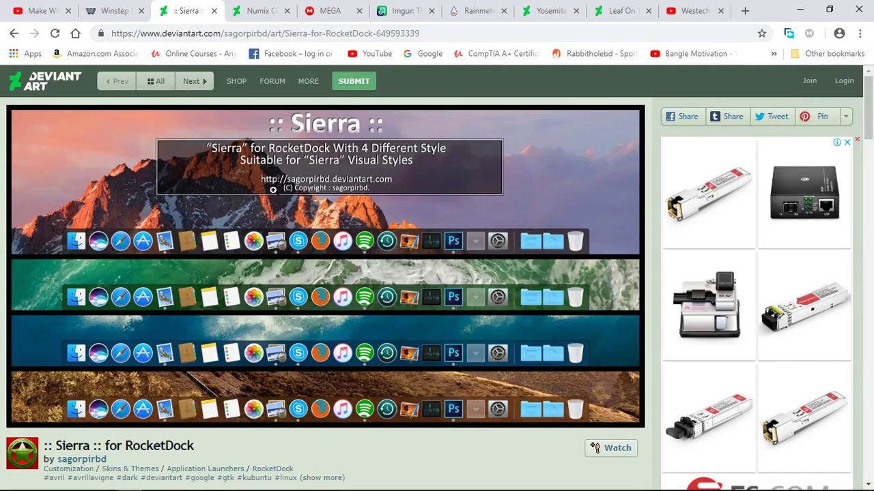
key("Right")
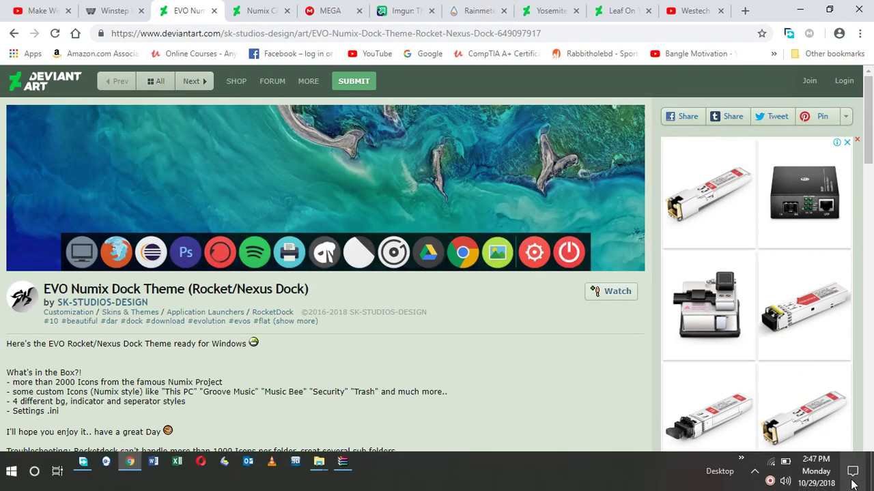
scroll(619, 171, "down", 6)
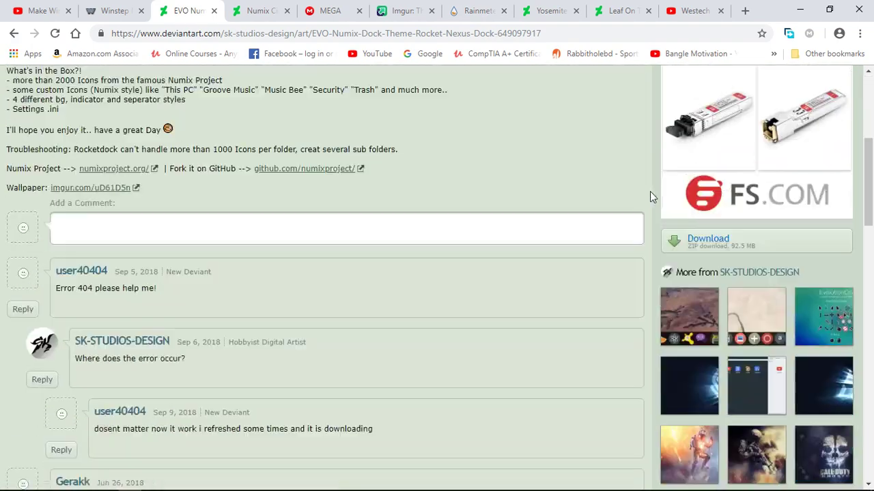
scroll(516, 170, "up", 6)
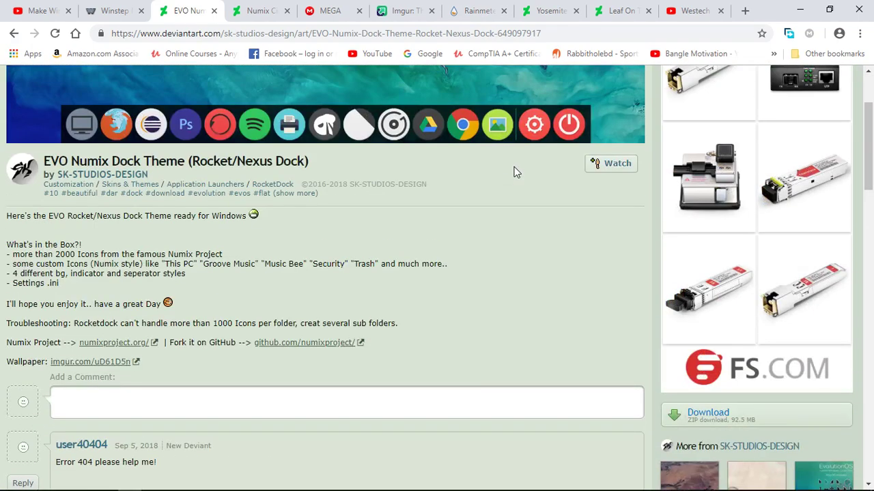
scroll(541, 275, "down", 2)
left_click(731, 428)
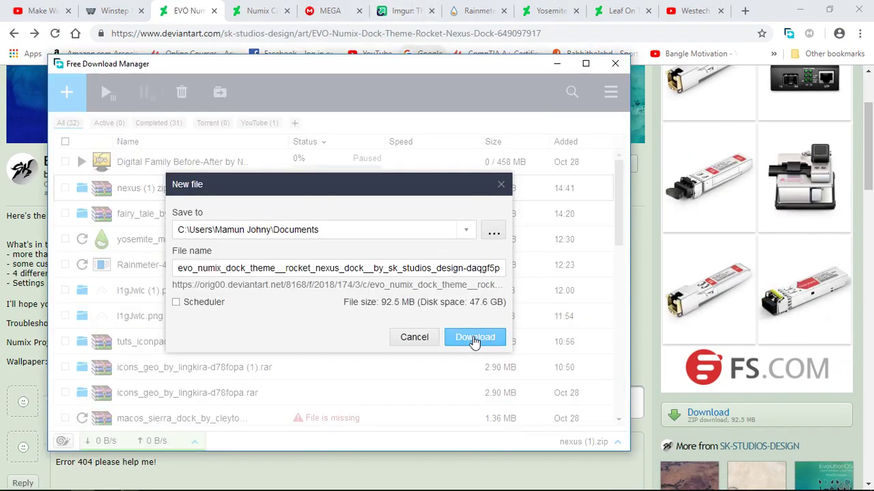
left_click(474, 339)
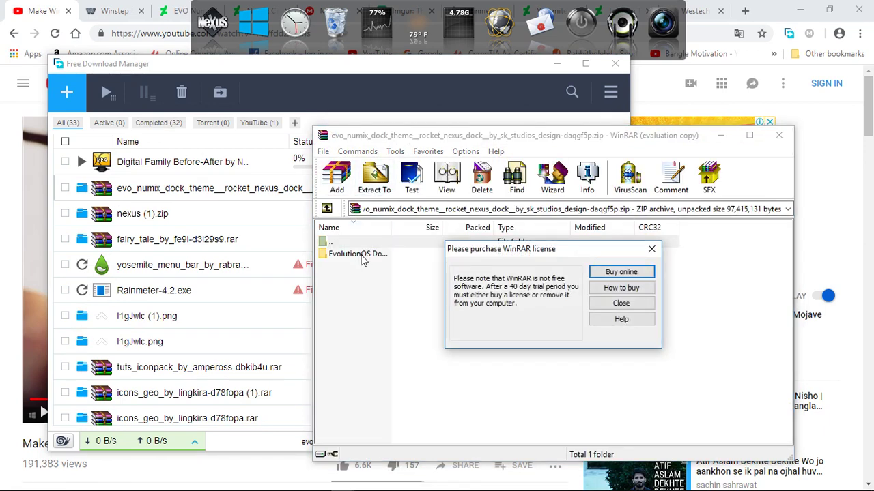
left_click(621, 303)
double_click(388, 254)
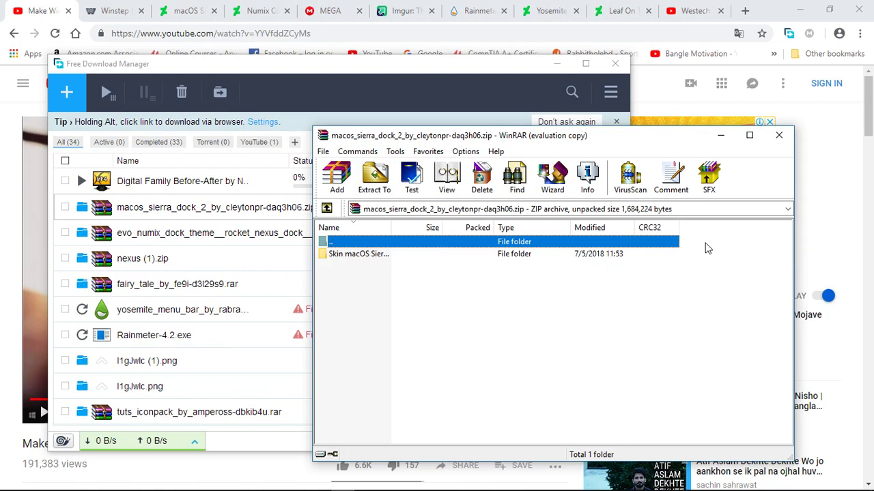
Step: Install the SFNS Display font from the San Francisco font folder in the macOS Sierra dock 2 archive, replacing the existing copy
double_click(345, 264)
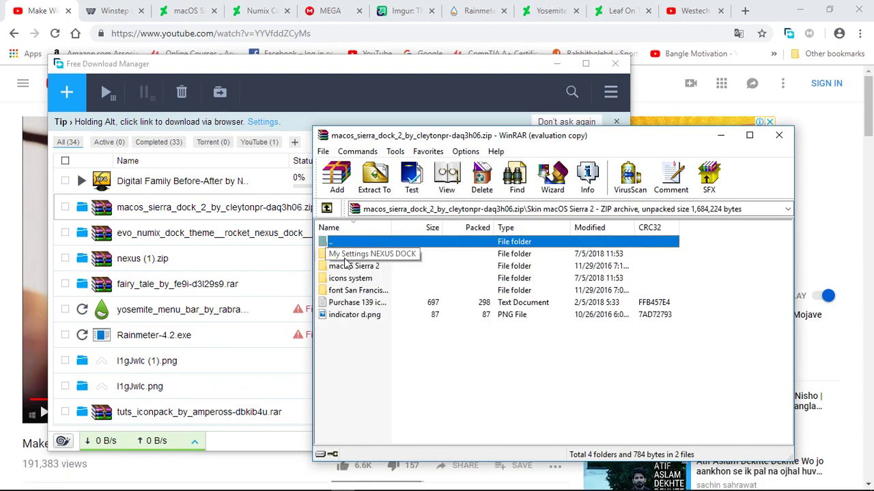
double_click(351, 292)
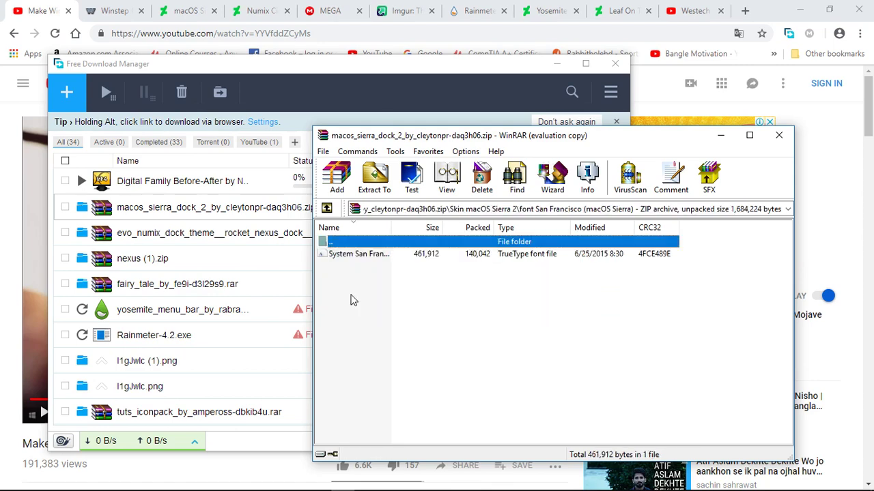
double_click(354, 255)
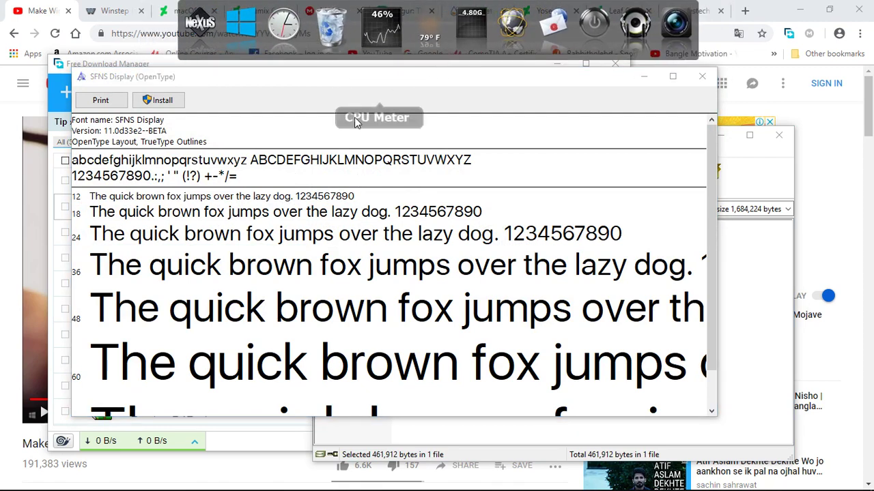
left_click(168, 102)
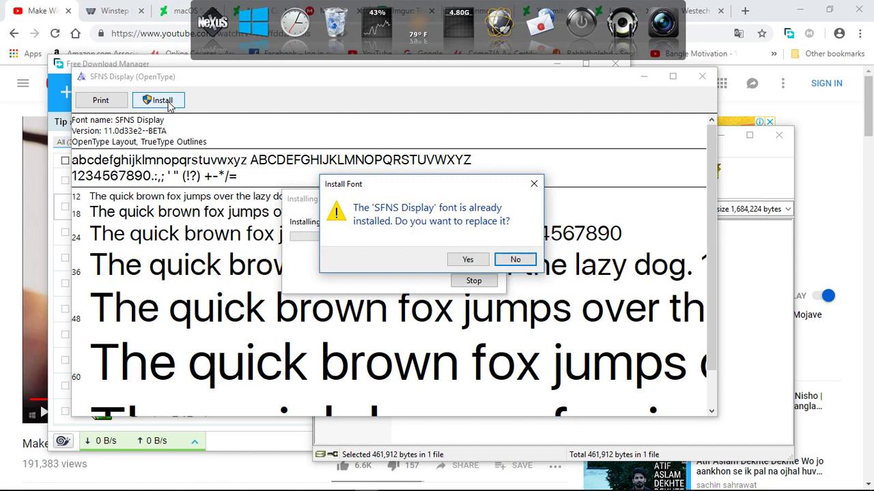
left_click(467, 260)
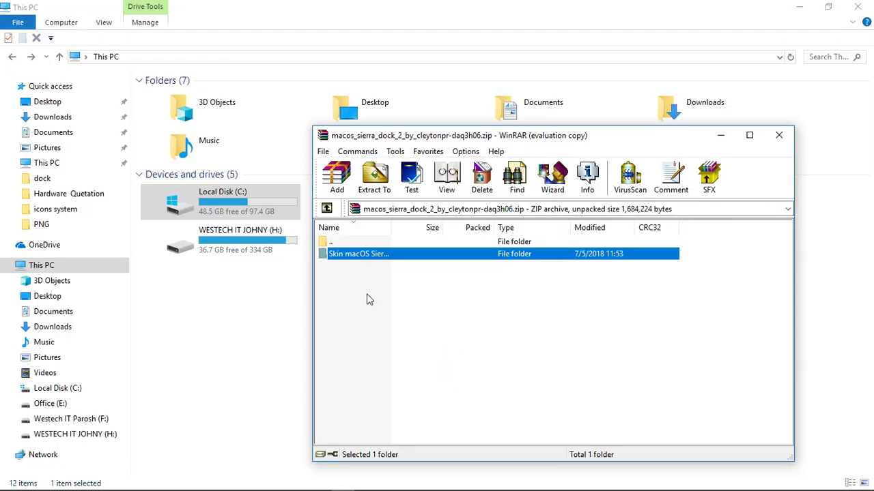
Step: Browse in File Explorer to C:\Users\Public\Public Documents\Winstep\NeXuS\Backgrounds
left_click(218, 282)
left_click(261, 211)
double_click(262, 211)
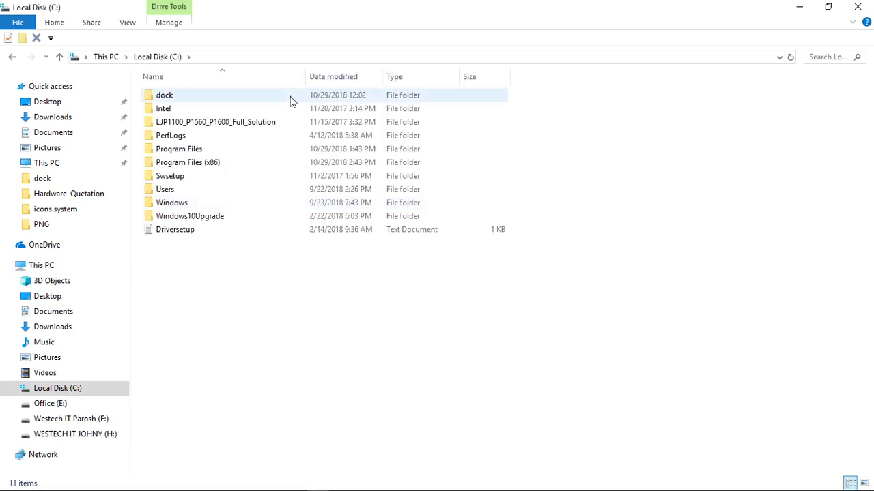
double_click(181, 190)
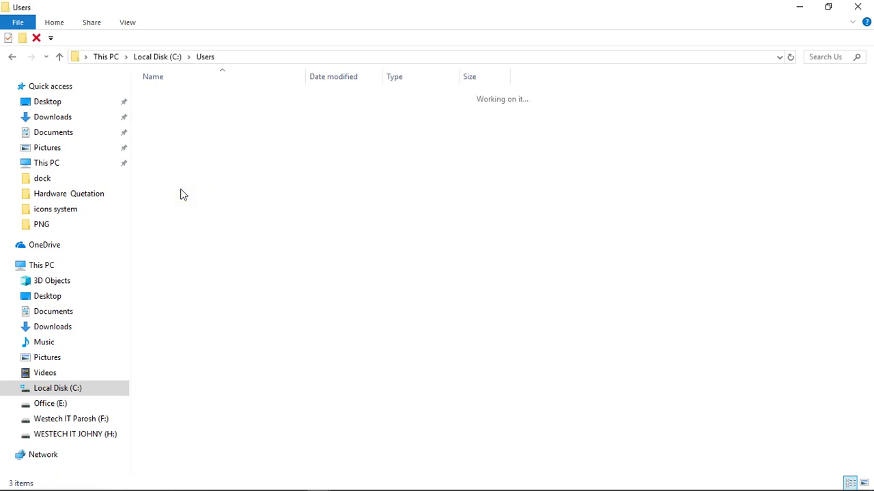
double_click(169, 123)
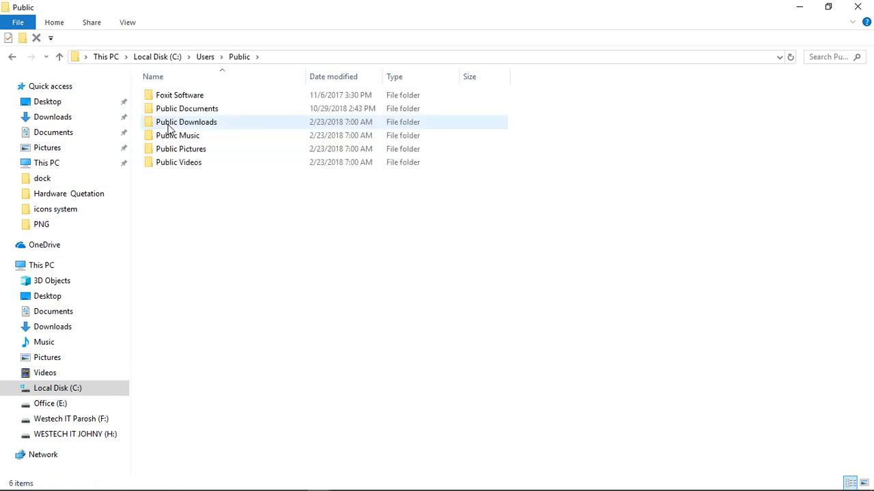
double_click(179, 110)
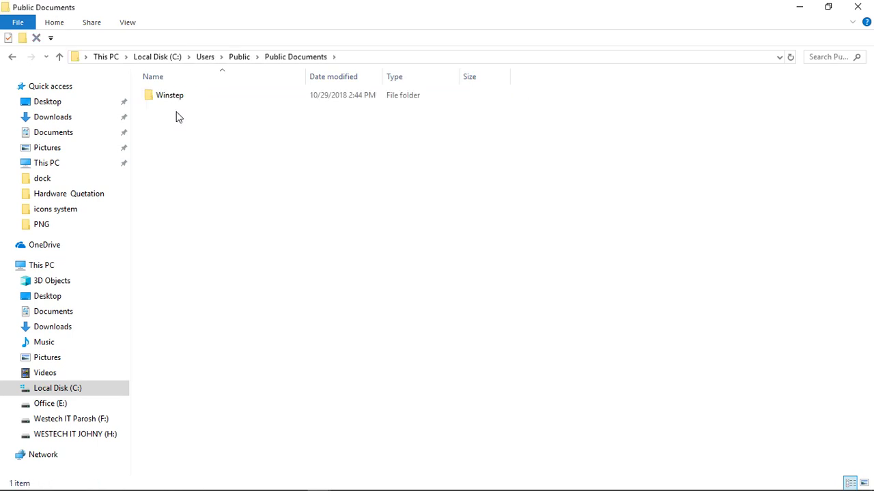
double_click(179, 99)
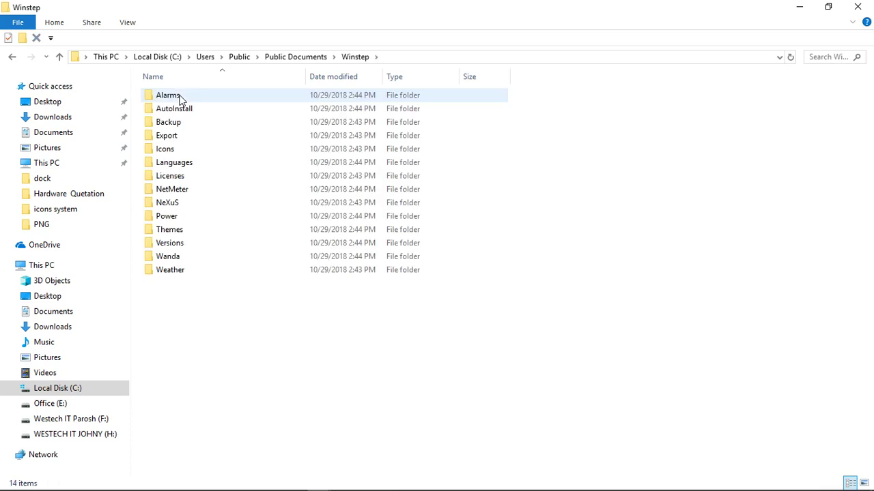
double_click(169, 204)
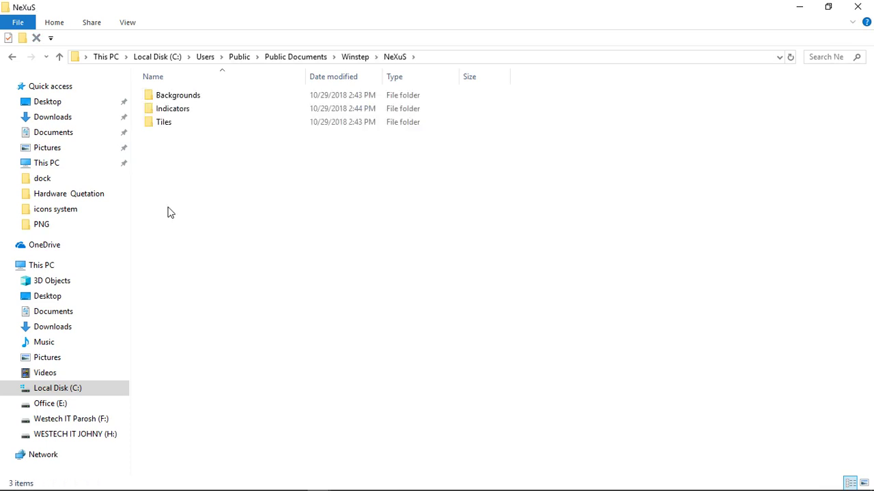
double_click(188, 99)
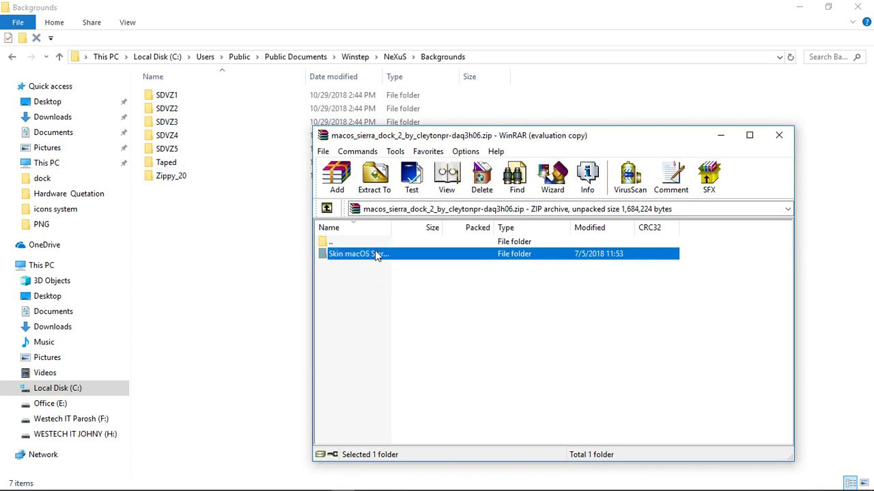
Step: Extract the Skin macOS Sierra 2 folder from the archive into the Backgrounds folder and bring that folder's window forward
left_click_drag(376, 256, 224, 231)
left_click_drag(153, 195, 153, 196)
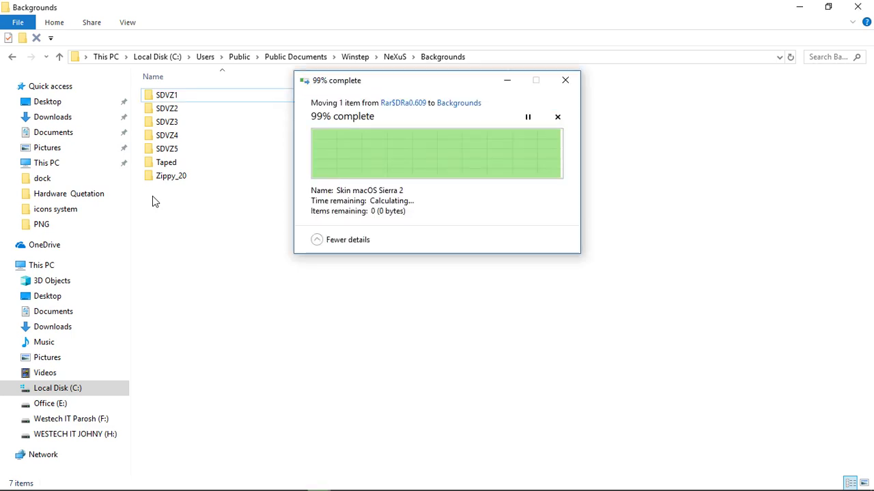
mouse_move(273, 490)
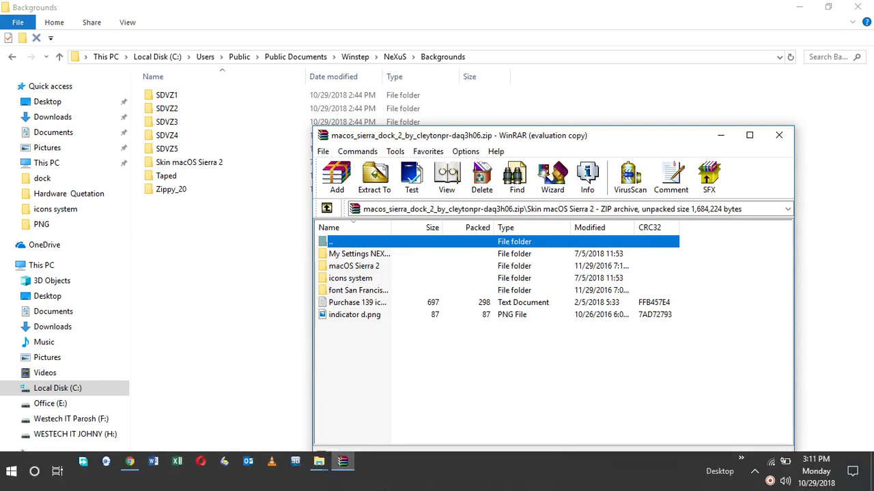
mouse_move(318, 469)
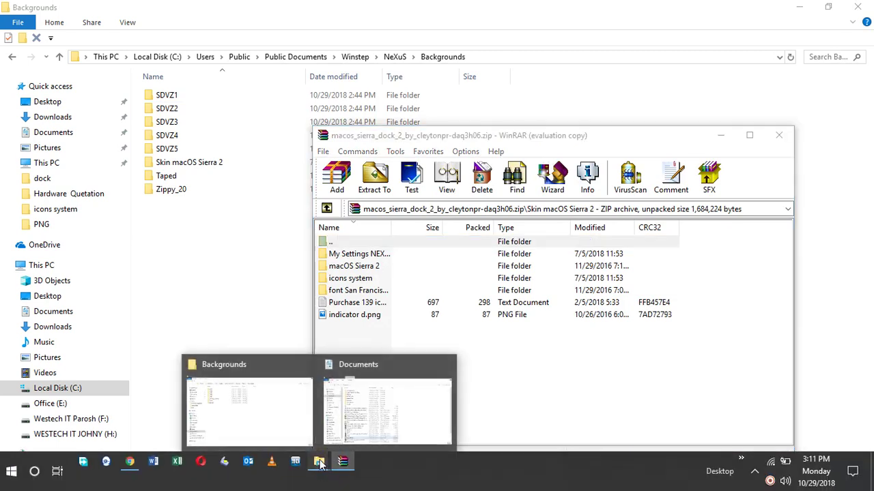
left_click(258, 428)
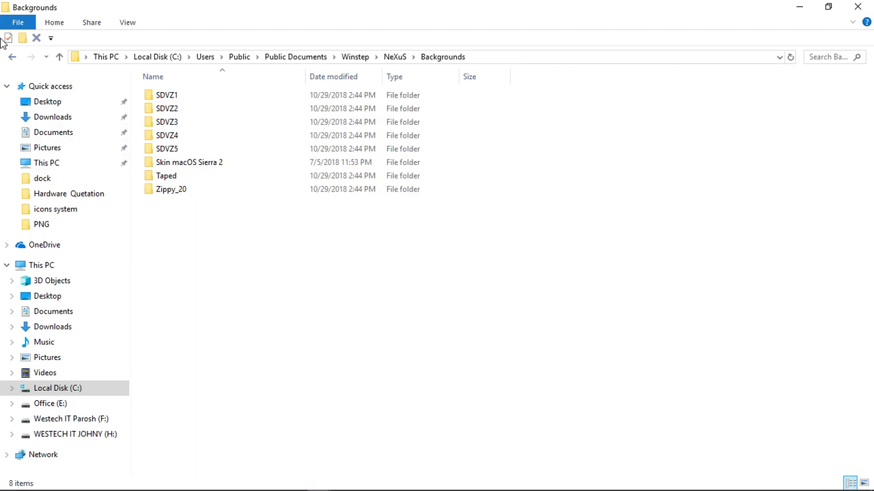
Step: Leave the Backgrounds folder and go to the root of Local Disk (C:)
left_click(14, 55)
left_click(14, 56)
left_click(14, 55)
left_click(13, 55)
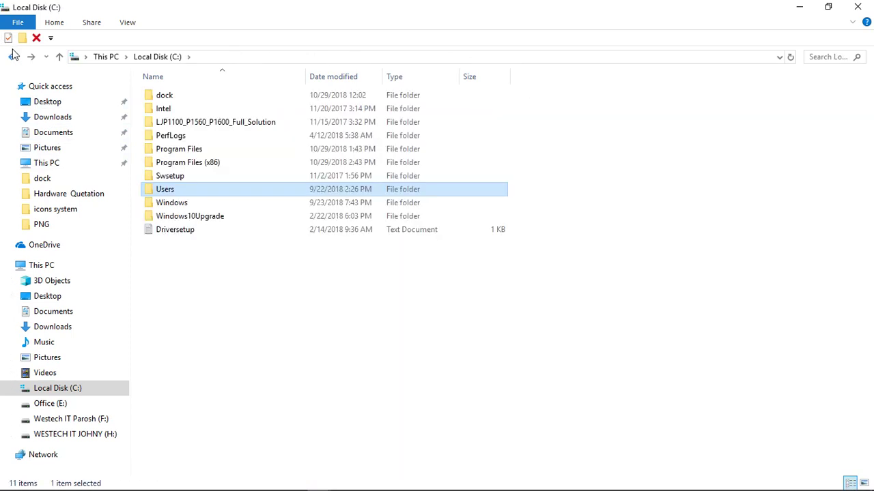
left_click(13, 55)
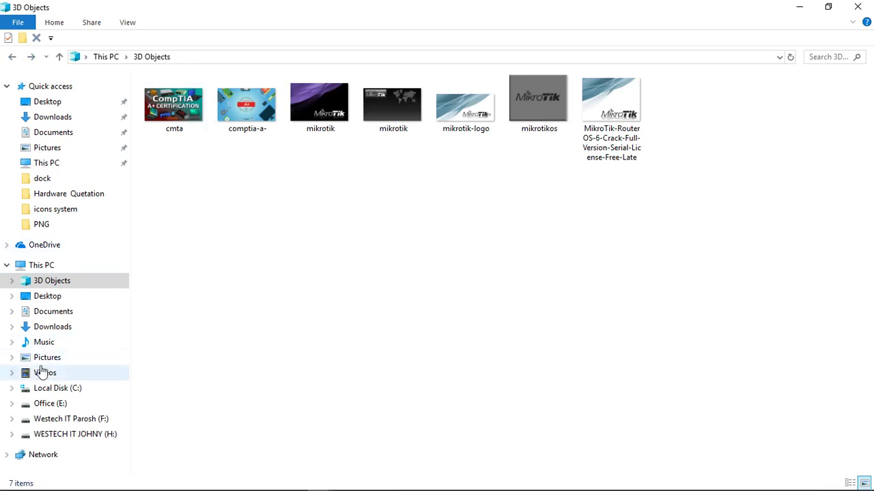
left_click(57, 388)
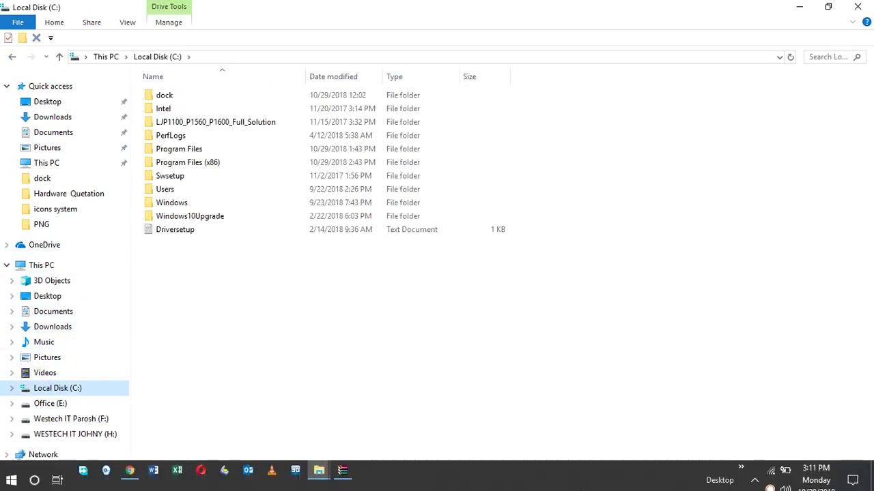
Step: Create a new folder named dock on Local Disk (C:), merging it with the existing folder of that name
right_click(345, 287)
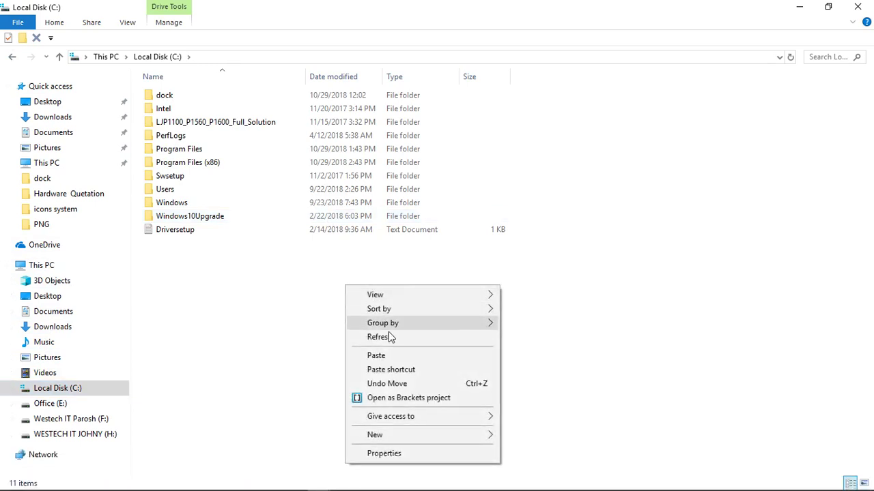
mouse_move(412, 439)
left_click(529, 437)
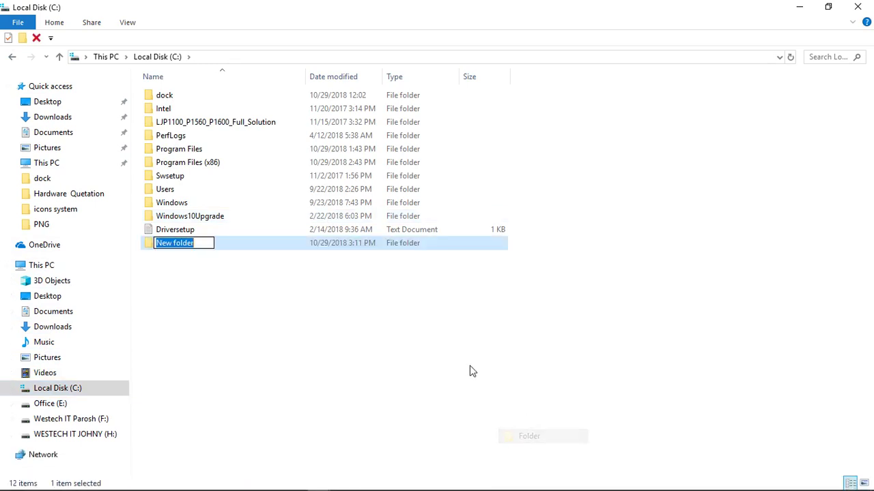
key("BackSpace")
type("dock")
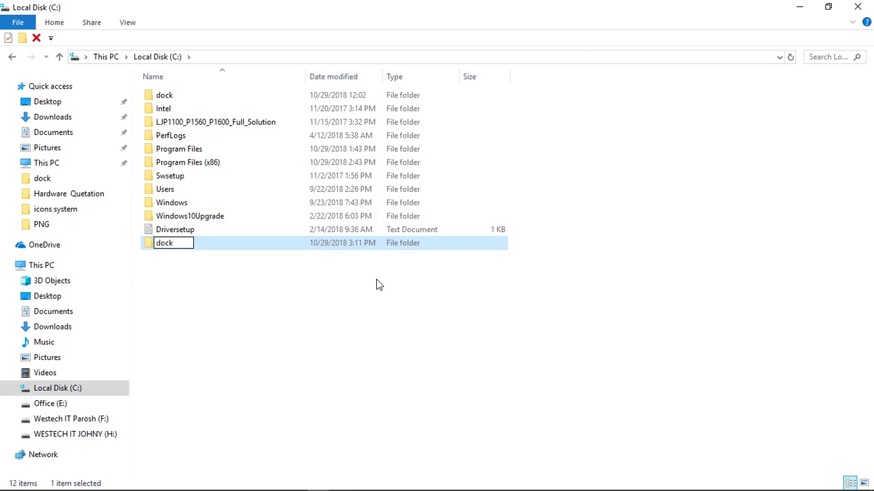
key("Return")
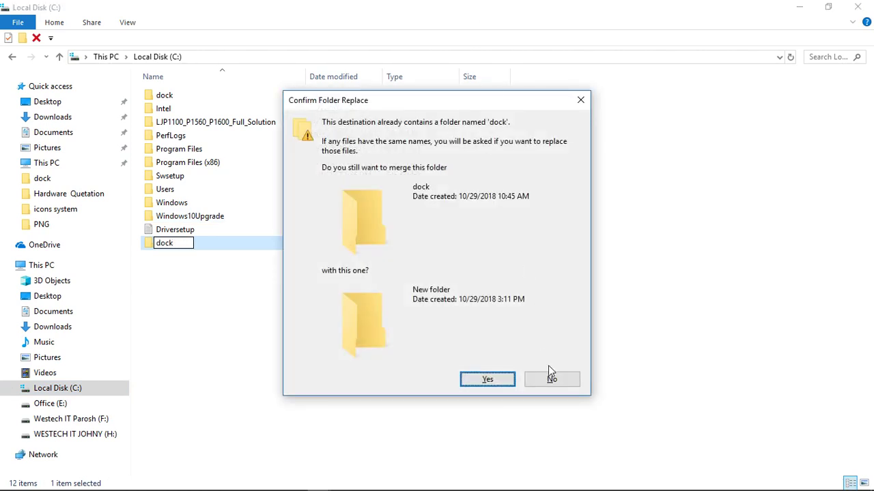
left_click(487, 380)
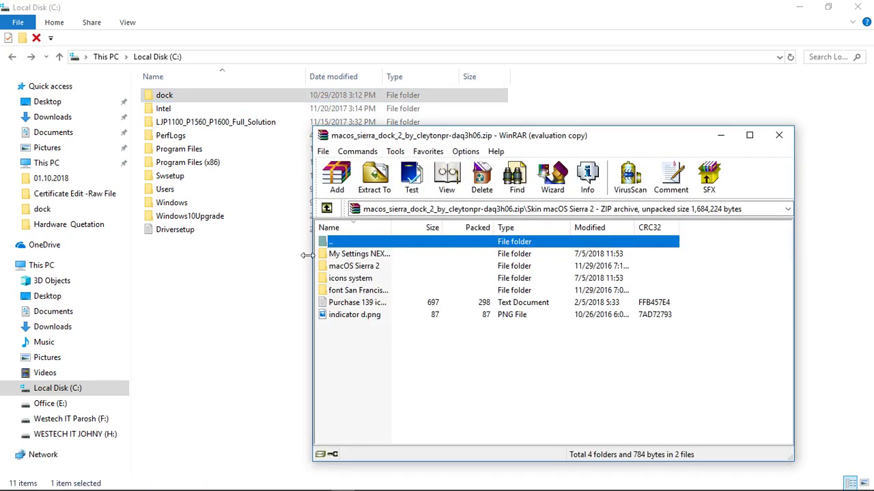
Step: Extract the icons system folder from the macOS Sierra dock 2 archive into C:\dock
double_click(185, 98)
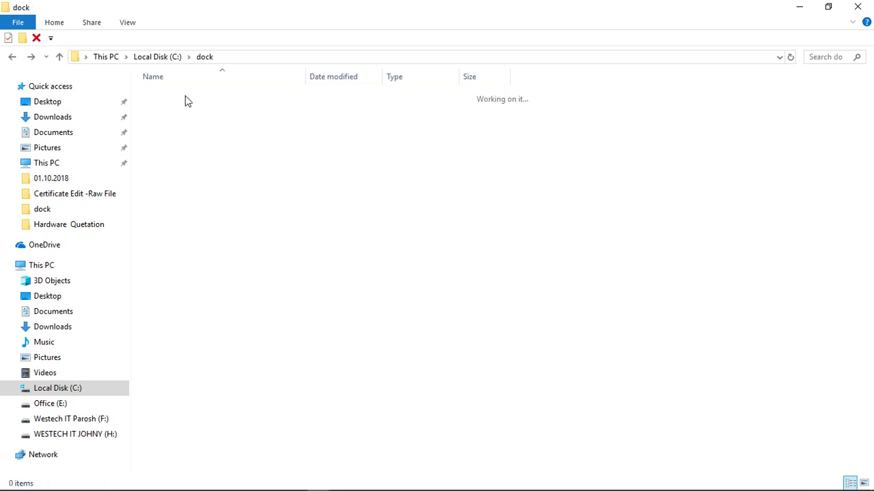
left_click(345, 463)
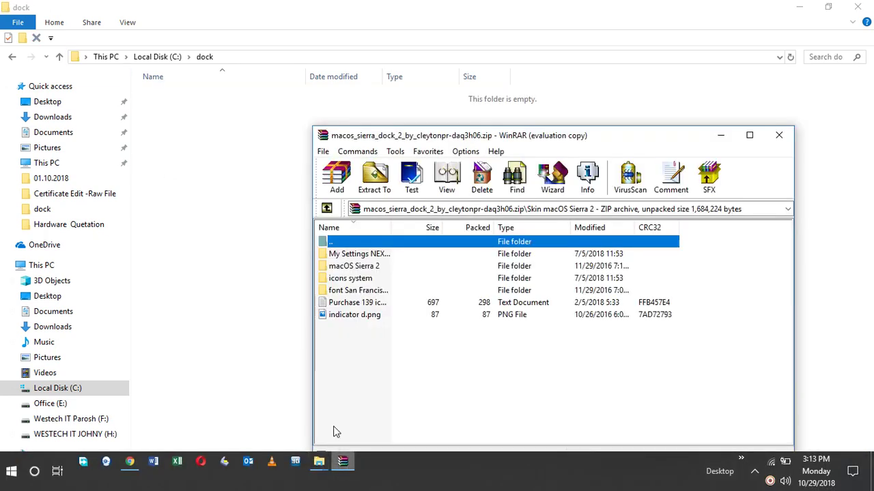
left_click_drag(357, 281, 205, 104)
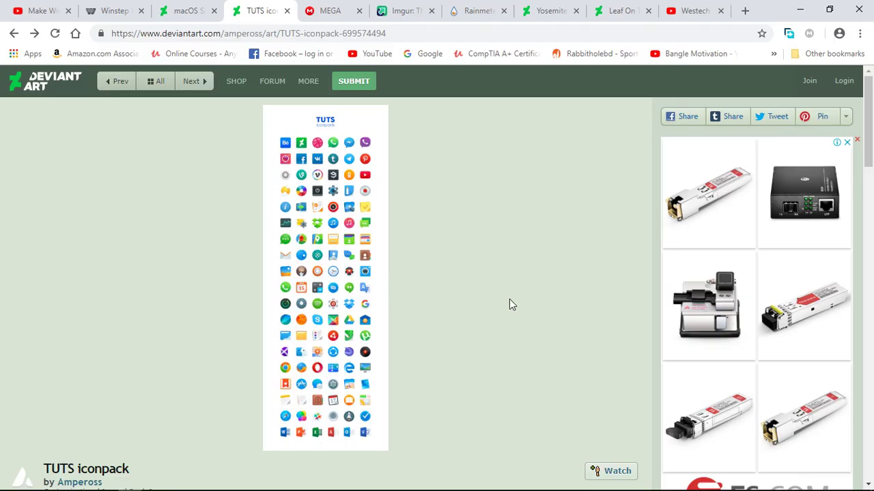
Step: Download the TUTS iconpack RAR from its DeviantArt page and open the downloaded archive, dismissing the WinRAR evaluation window
scroll(537, 383, "down", 3)
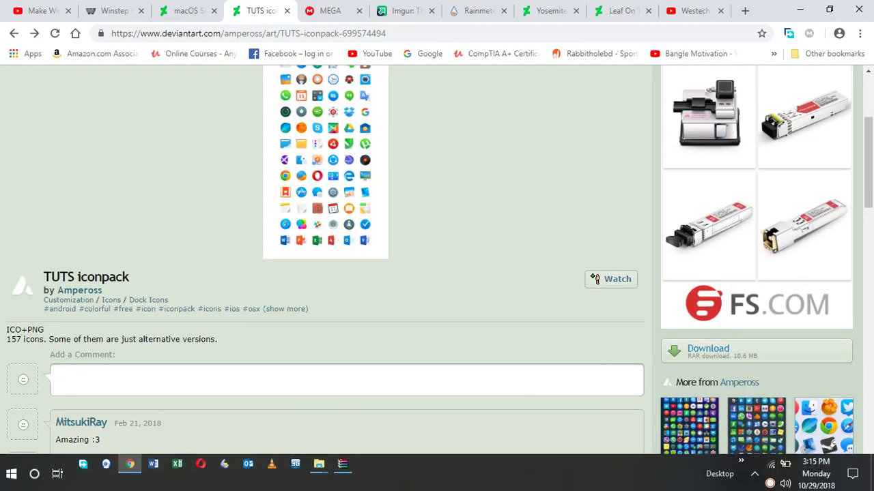
scroll(487, 277, "up", 3)
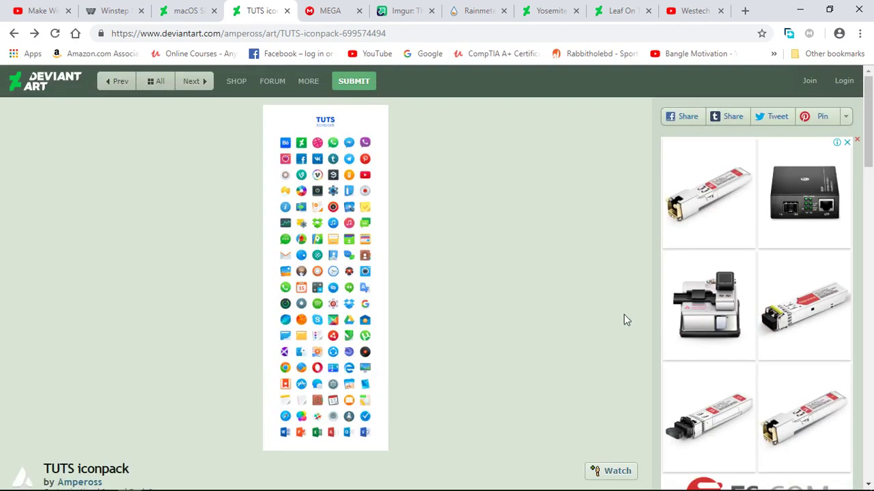
scroll(624, 321, "down", 6)
scroll(623, 328, "up", 6)
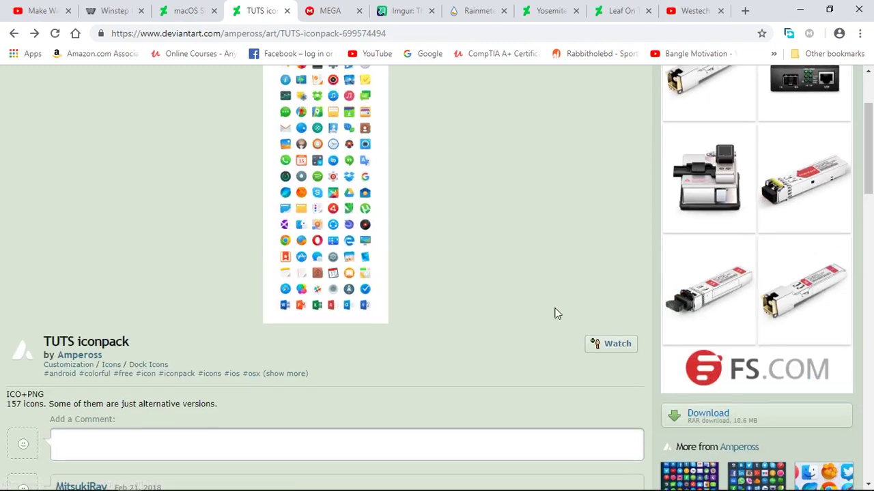
scroll(536, 323, "down", 2)
left_click(735, 421)
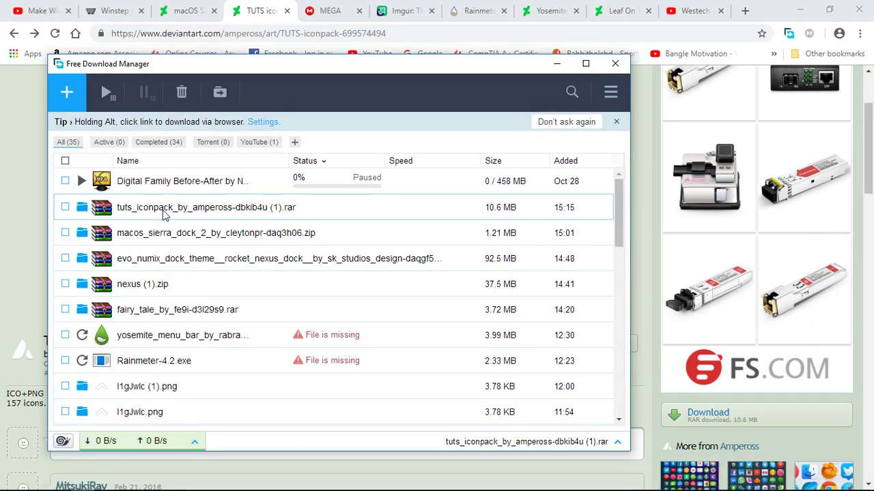
double_click(164, 212)
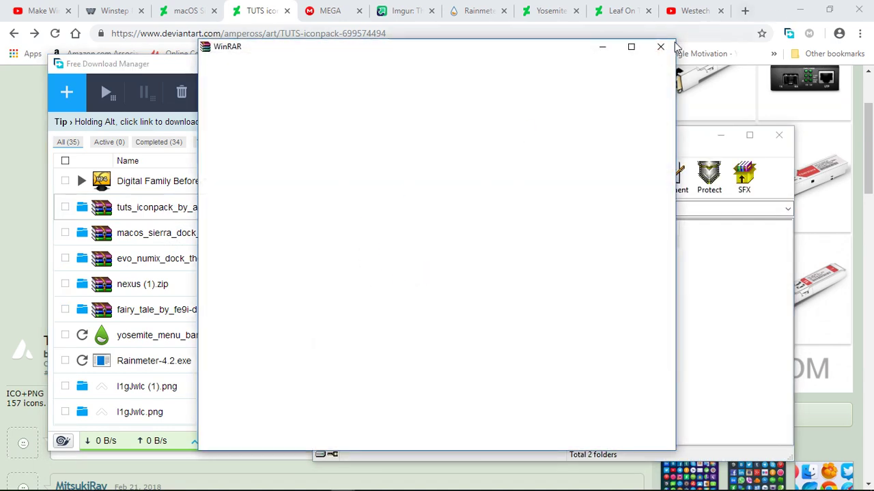
left_click(658, 51)
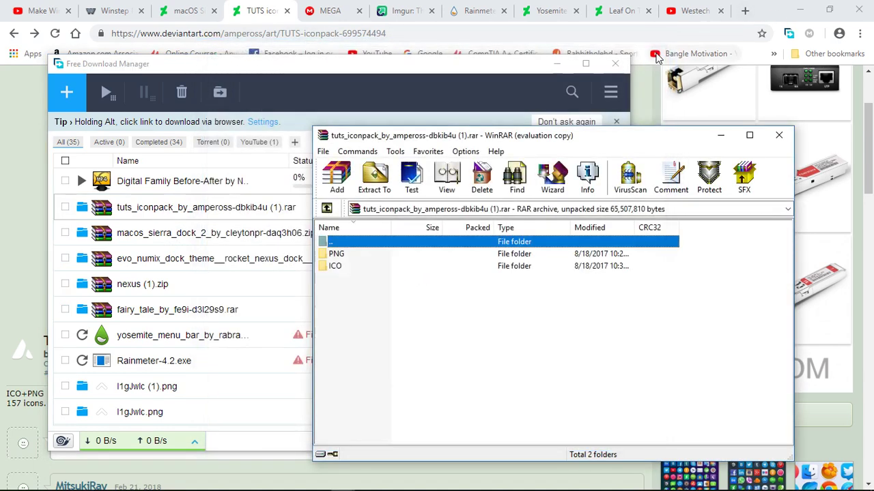
Step: Extract the PNG folder from the TUTS iconpack archive into C:\dock
left_click(336, 255)
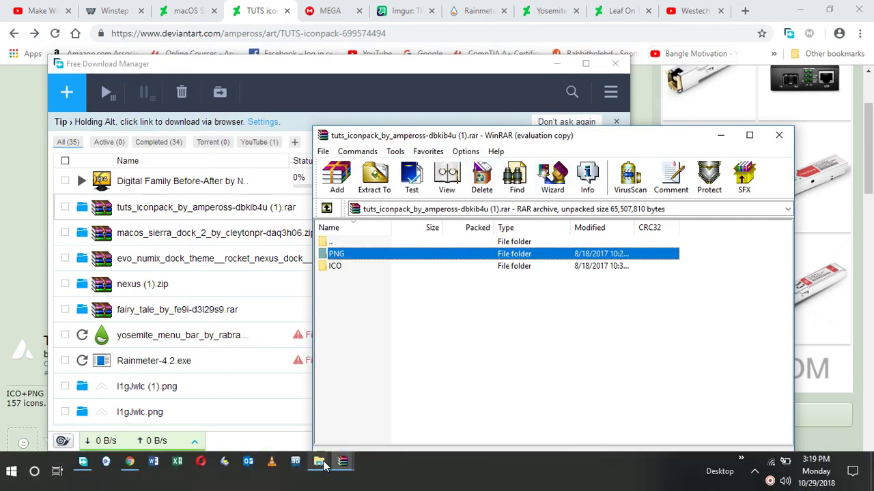
mouse_move(320, 463)
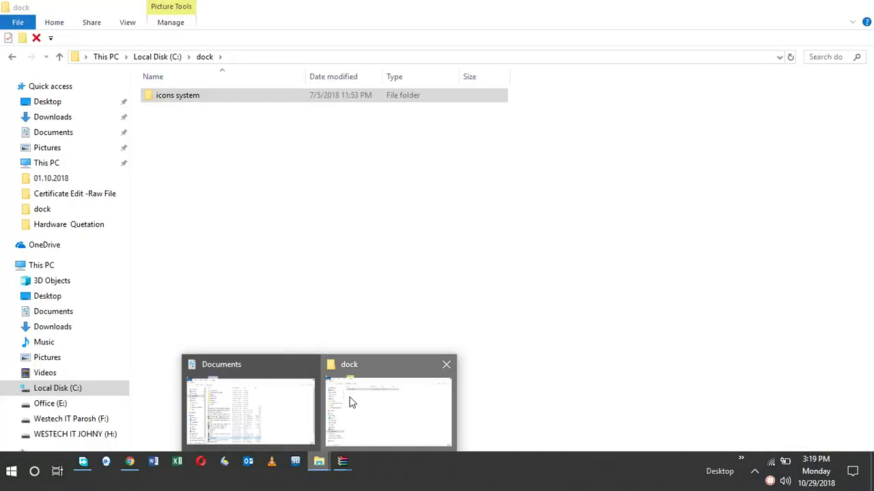
left_click(350, 403)
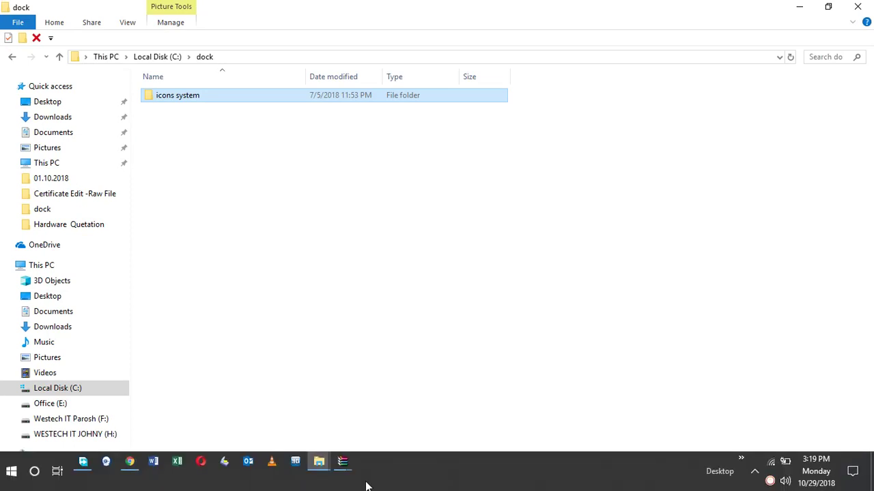
left_click(345, 463)
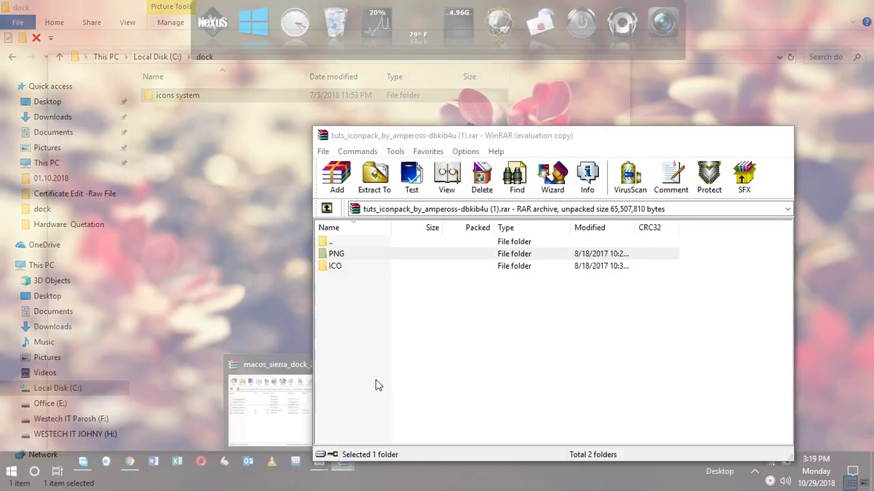
left_click(376, 381)
left_click_drag(348, 256, 174, 115)
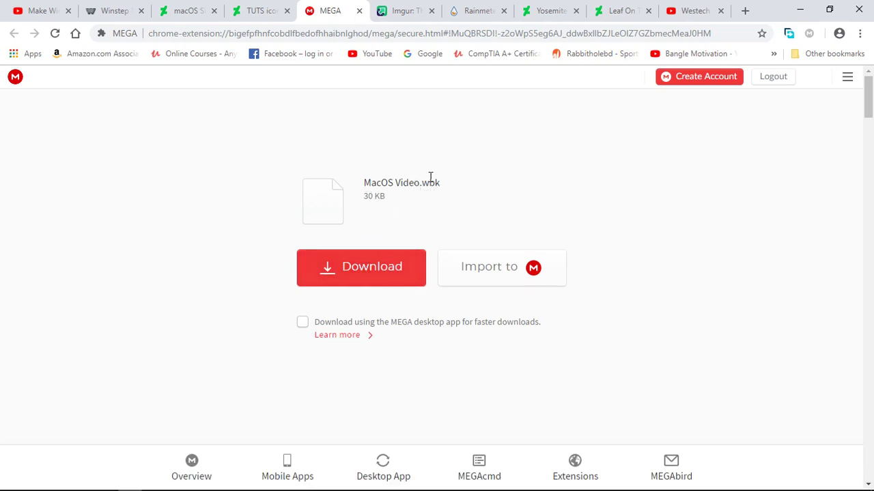
Step: Download MacOS Video.wbk from MEGA and clear the browser, archive and download manager windows off the desktop
left_click(372, 266)
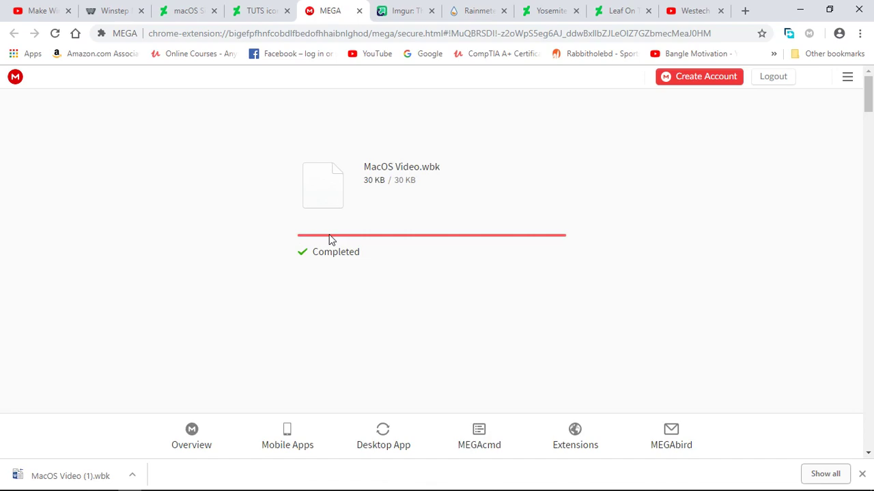
left_click(797, 7)
left_click(797, 7)
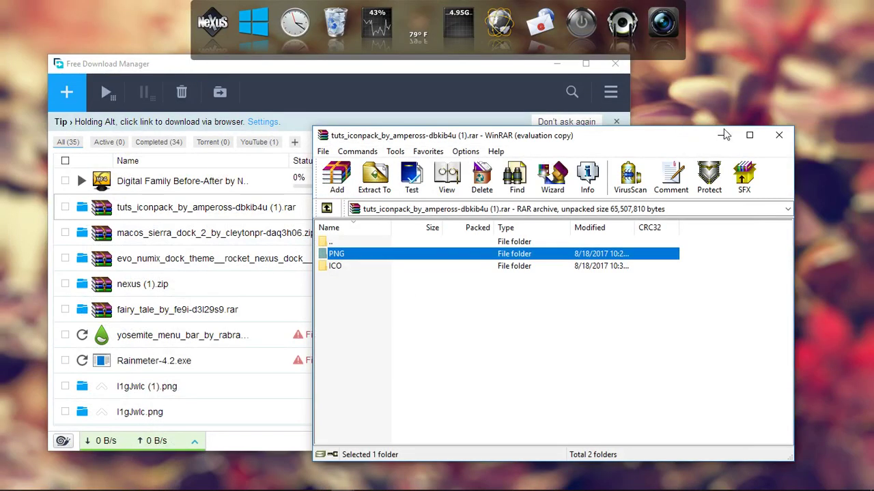
left_click(768, 138)
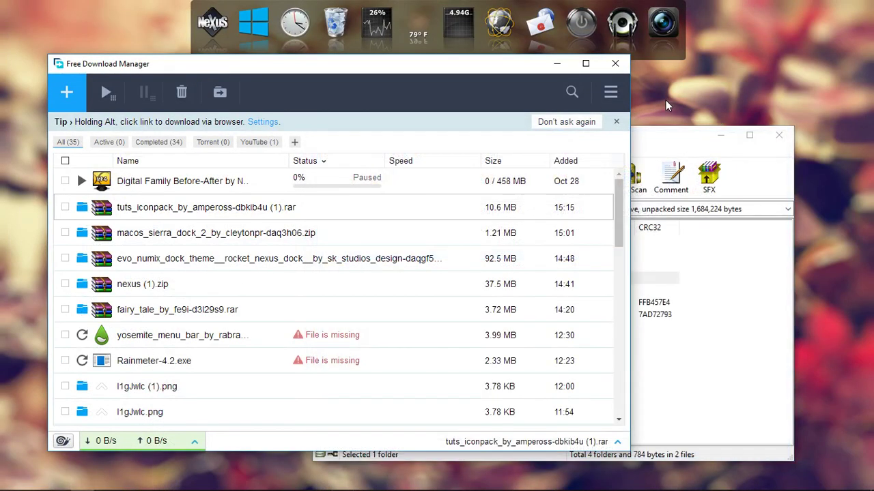
left_click(615, 64)
left_click(720, 136)
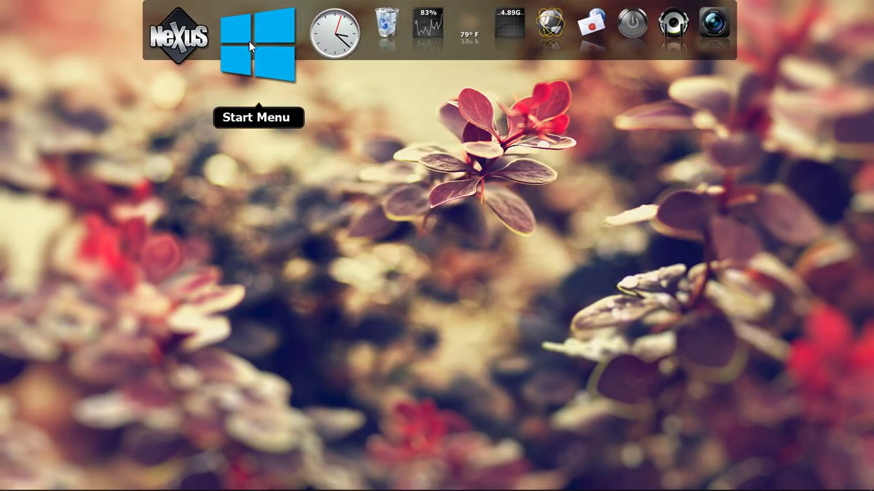
Step: Restore the Nexus dock's configuration in its advanced preferences from the MacOS Video backup in the Downloads folder
right_click(249, 41)
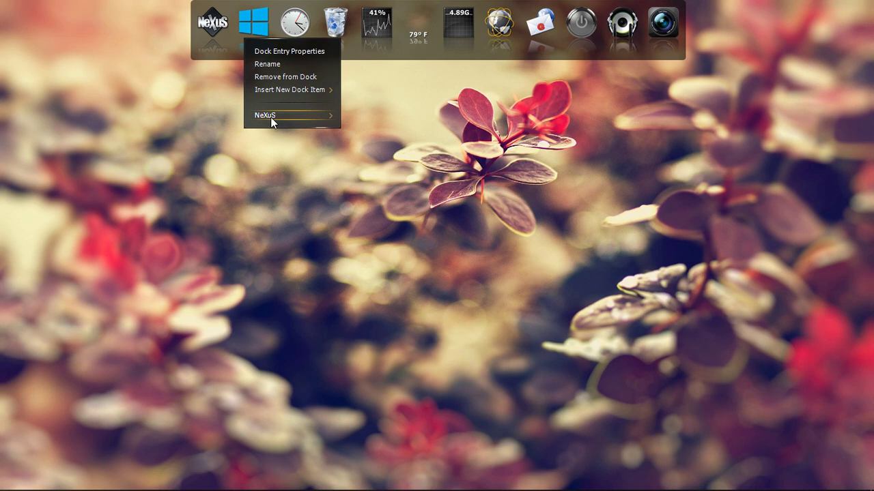
left_click(328, 115)
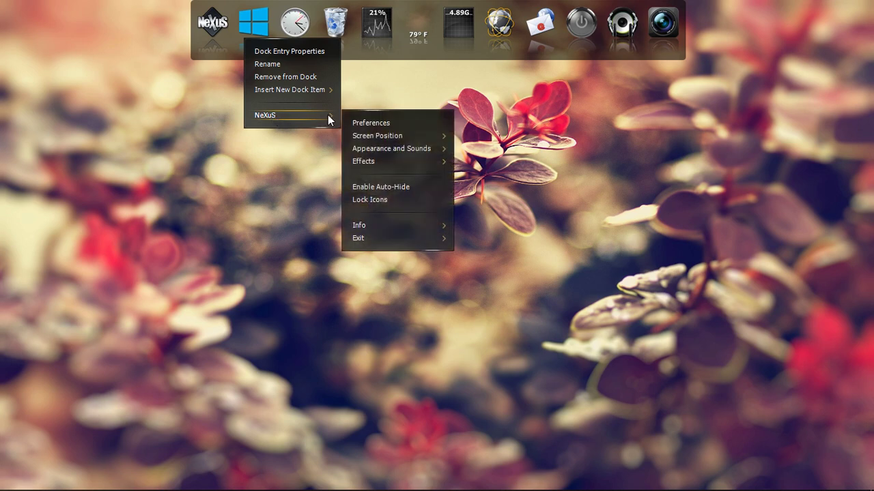
left_click(363, 123)
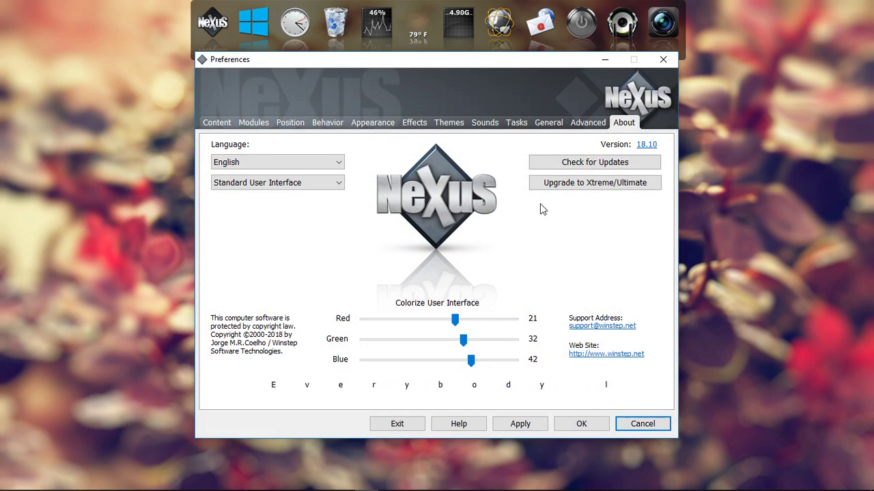
left_click(587, 127)
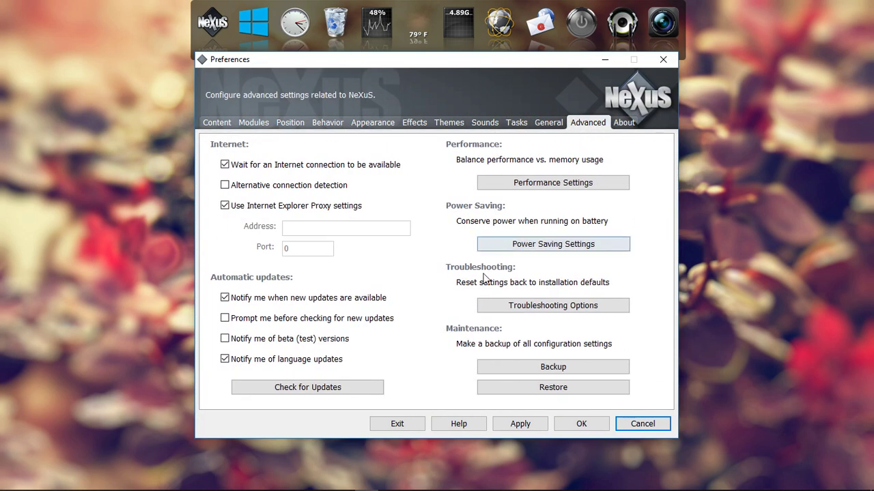
left_click(537, 388)
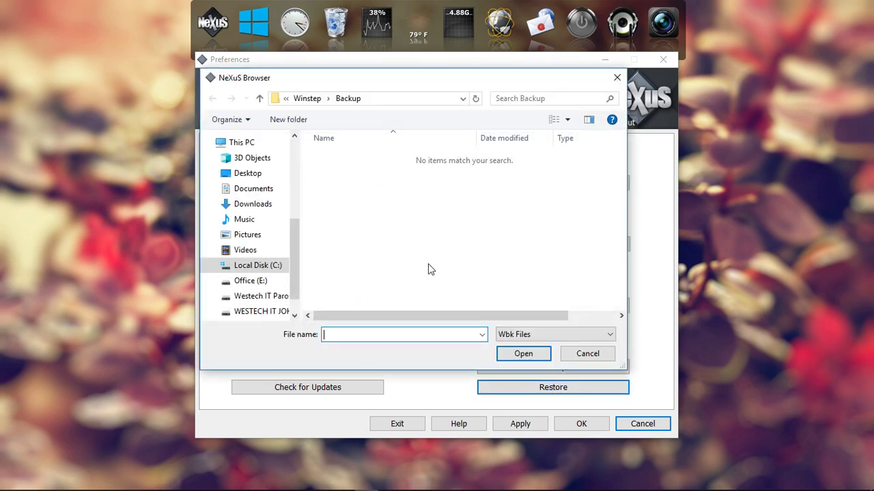
left_click(254, 195)
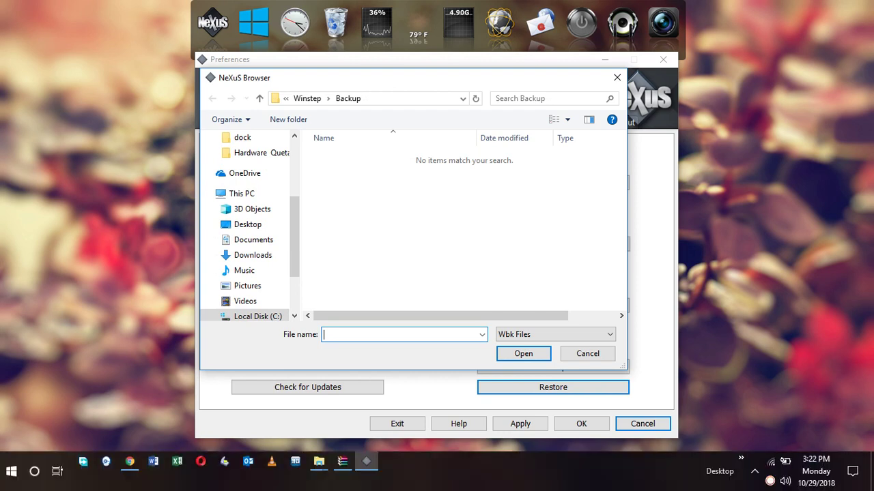
left_click(252, 257)
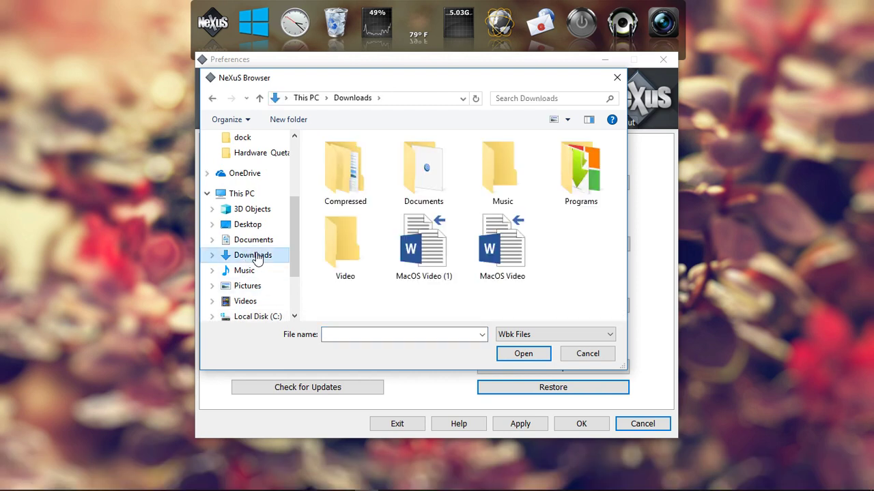
left_click(515, 262)
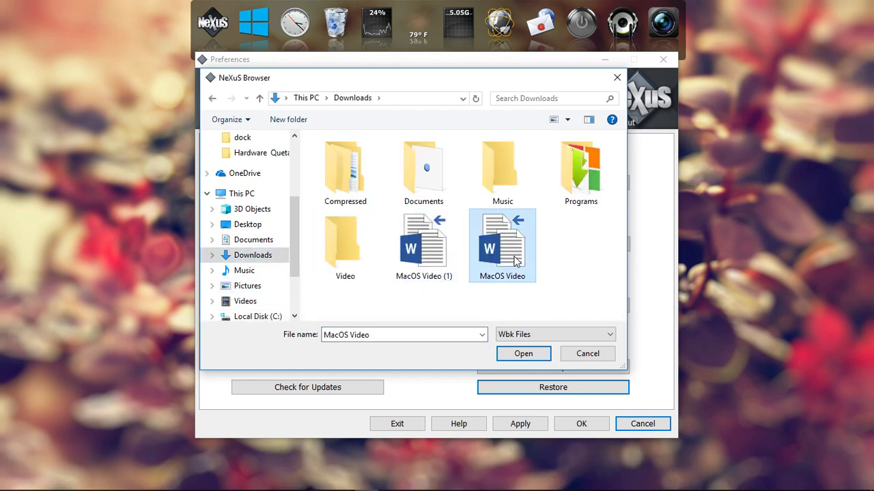
left_click(530, 354)
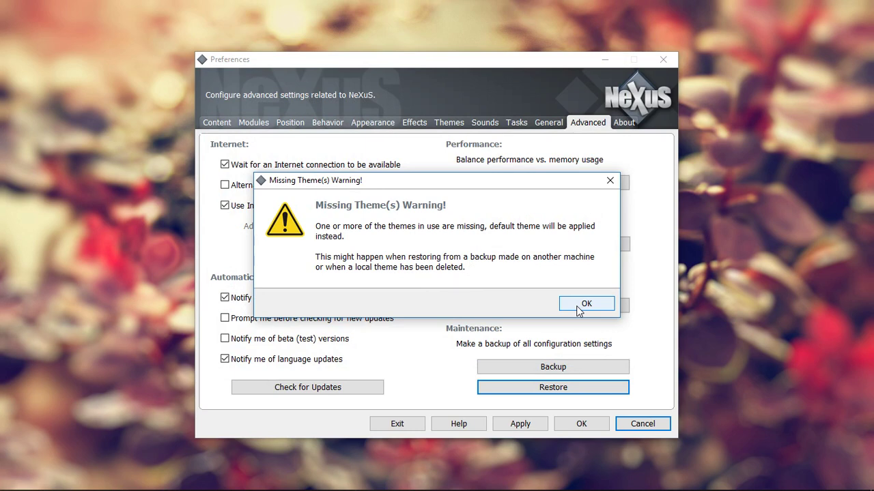
Step: Dismiss the missing themes warning and clear the browser window off the desktop
left_click(611, 180)
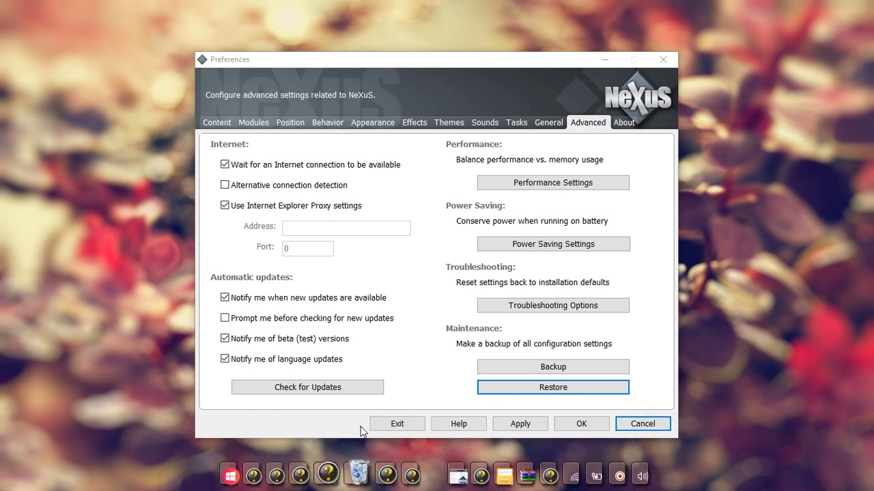
left_click(292, 482)
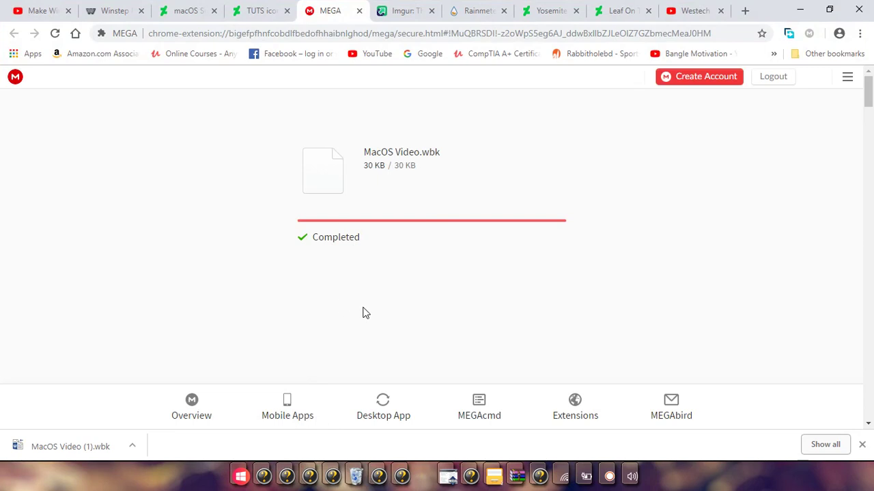
left_click(801, 9)
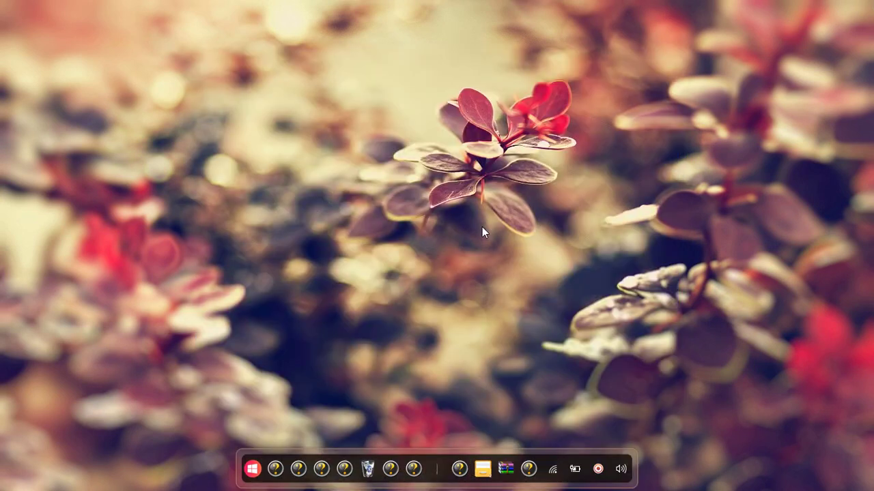
left_click(598, 459)
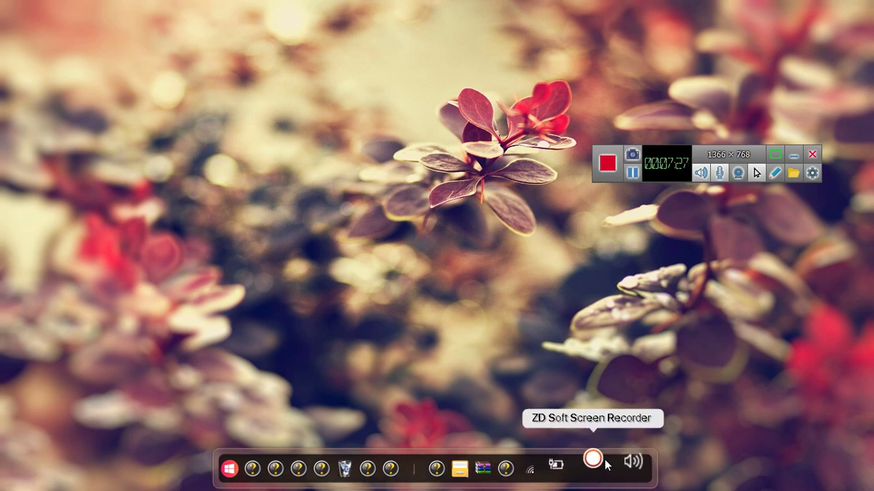
left_click(631, 172)
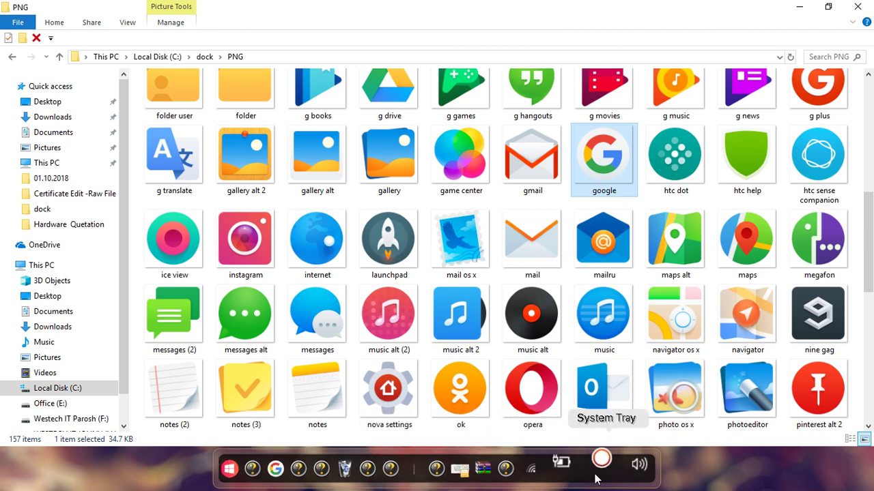
left_click(597, 463)
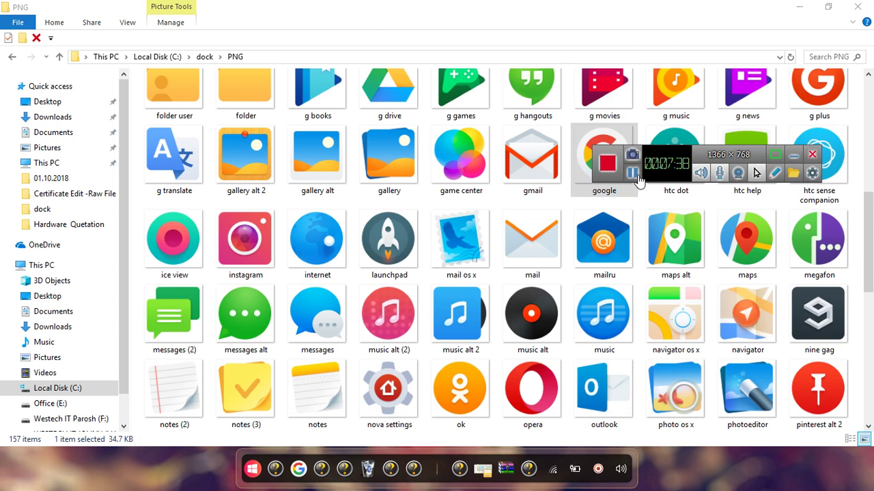
left_click(635, 175)
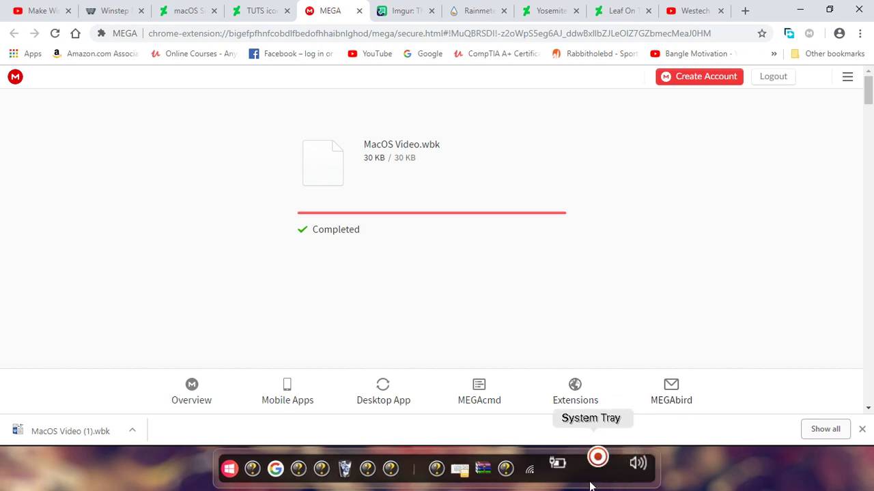
left_click(602, 464)
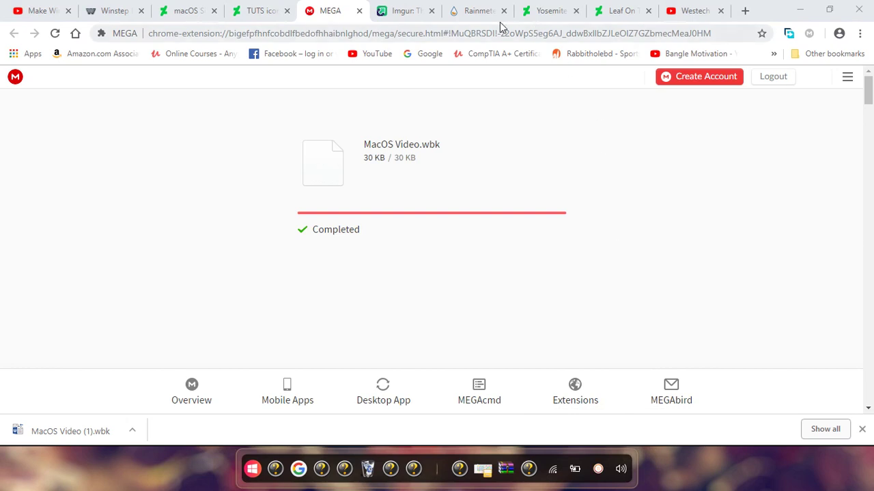
Step: Download the Rainmeter 4.2 Final Release from the Rainmeter website with the download manager
left_click(474, 10)
scroll(321, 226, "down", 2)
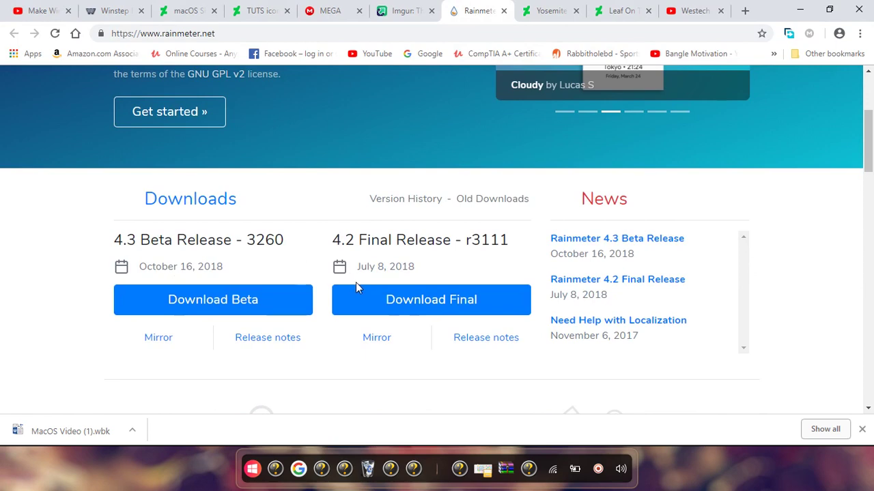
left_click(398, 297)
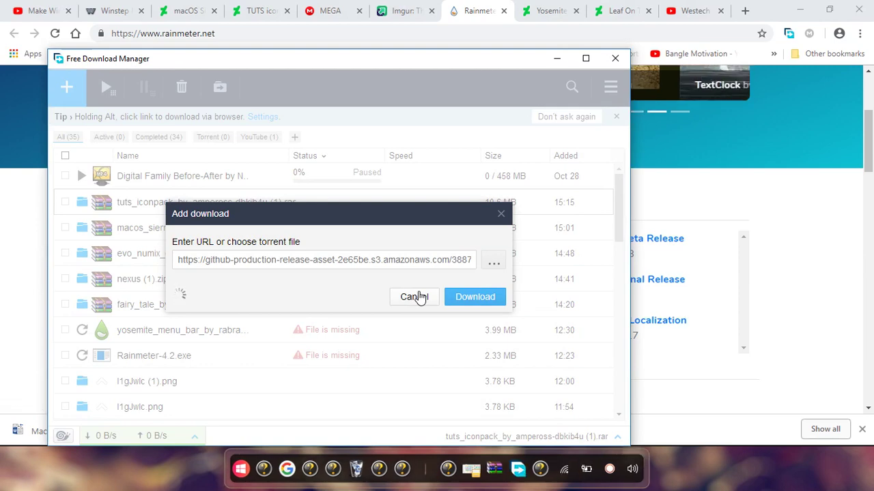
key("Return")
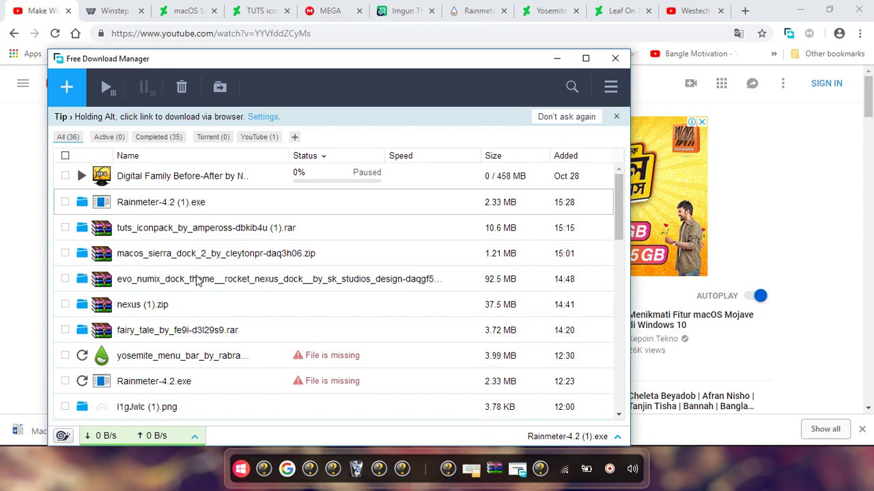
Step: Run the downloaded Rainmeter 4.2 installer in English as a standard installation, and finish with Rainmeter set to run
double_click(183, 210)
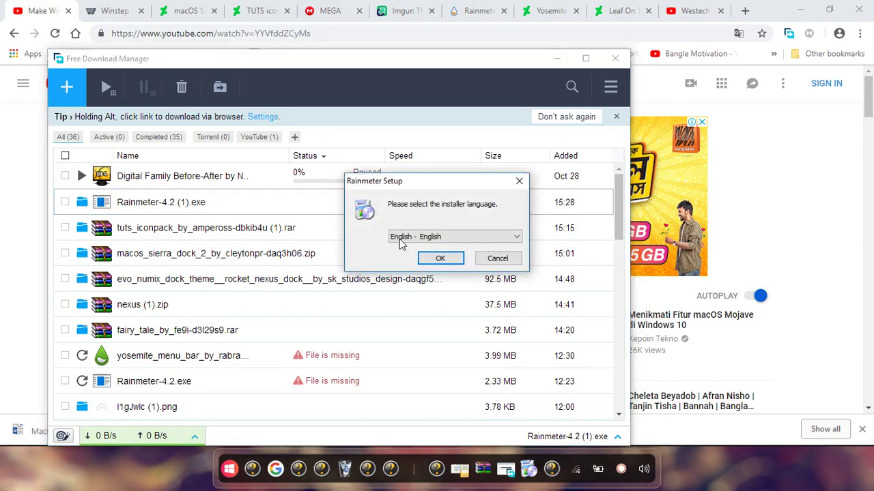
left_click(447, 258)
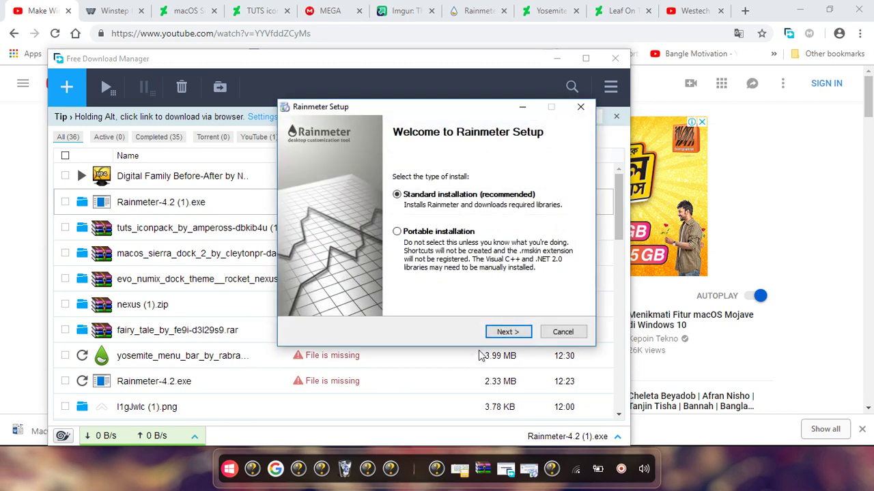
left_click(509, 332)
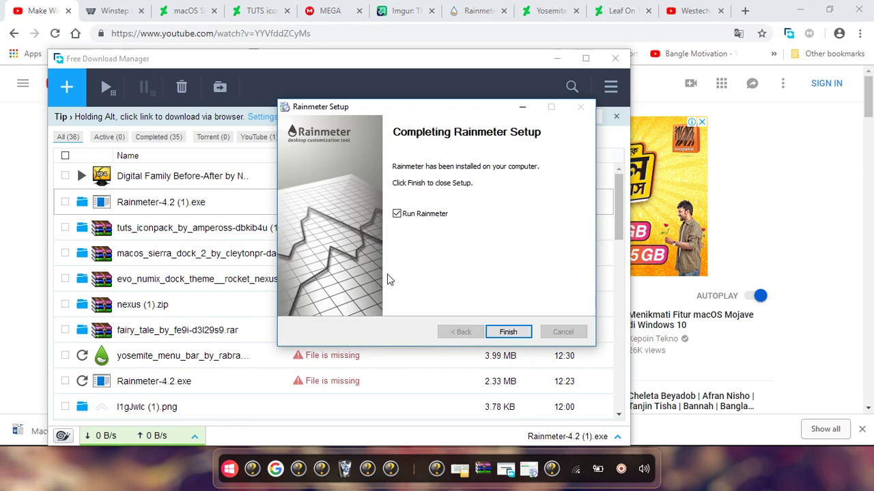
left_click(505, 341)
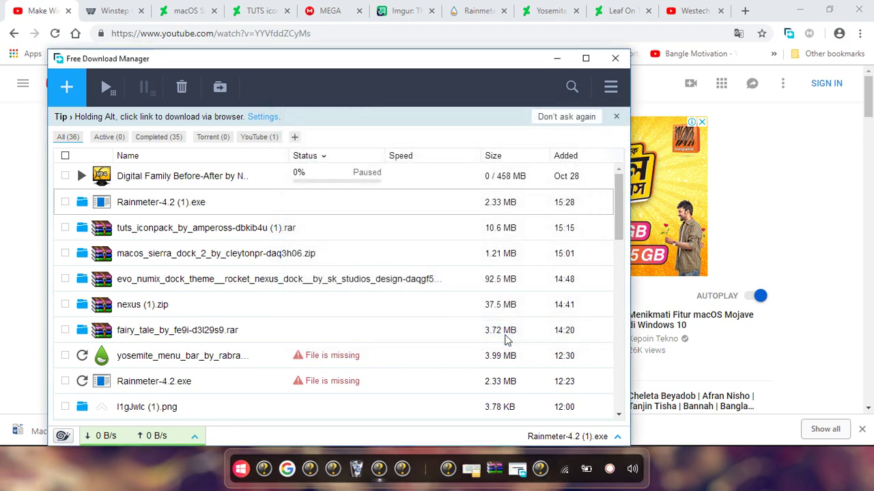
Step: Clear the browser and download manager windows off the desktop and refresh it
left_click(796, 8)
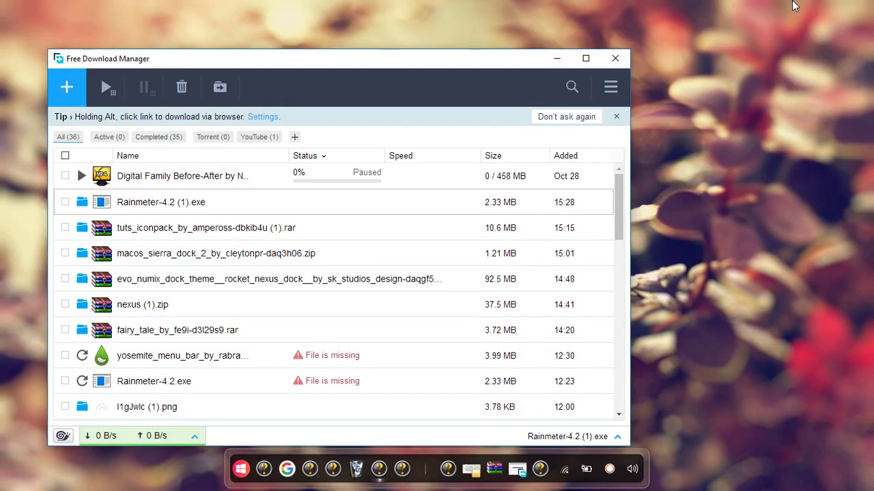
left_click(553, 59)
right_click(439, 165)
left_click(469, 204)
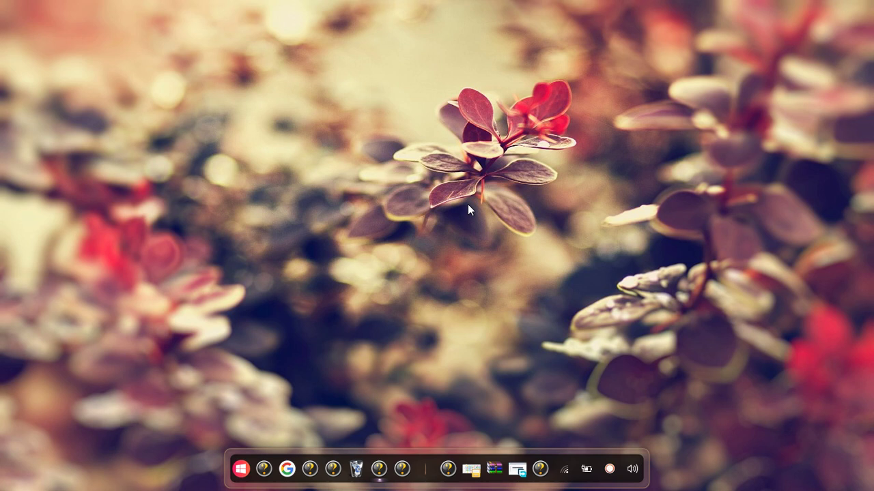
Step: Download the Yosemite Menu Bar Rainmeter skin from its DeviantArt page
key("alt+Tab")
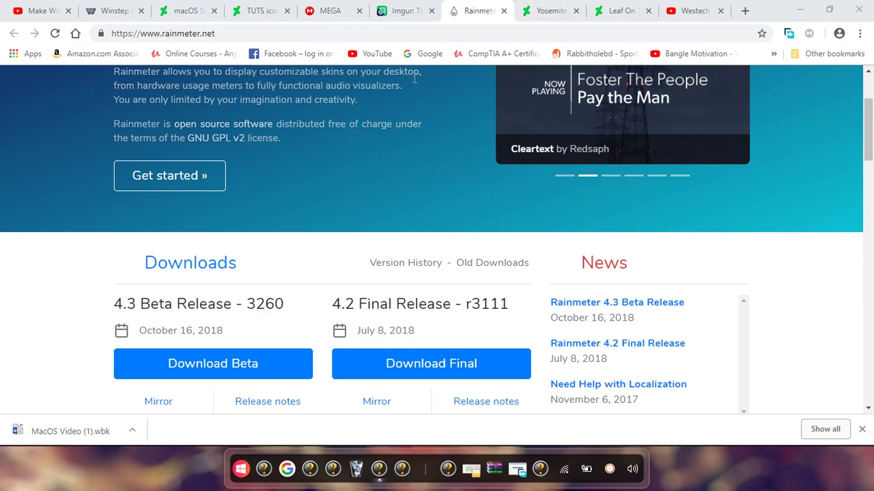
left_click(547, 16)
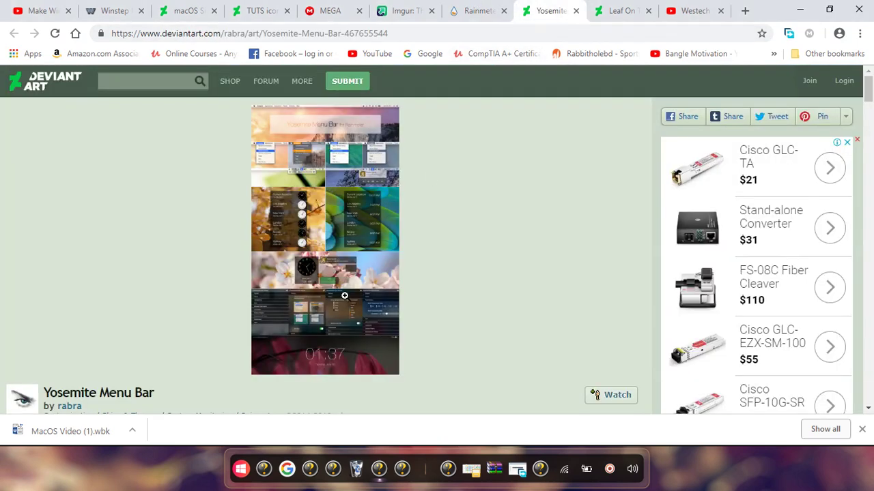
scroll(345, 294, "down", 2)
scroll(344, 294, "up", 2)
scroll(344, 294, "down", 2)
scroll(344, 295, "up", 2)
scroll(609, 334, "down", 1)
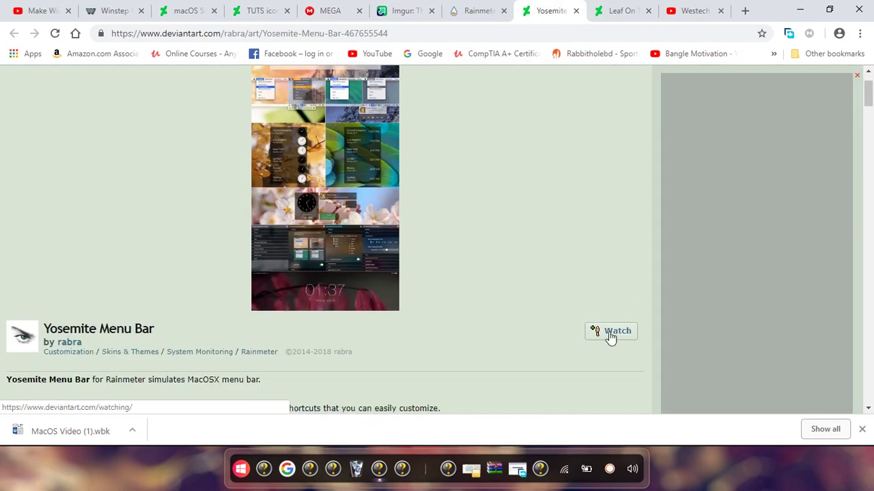
scroll(561, 250, "down", 2)
left_click(728, 357)
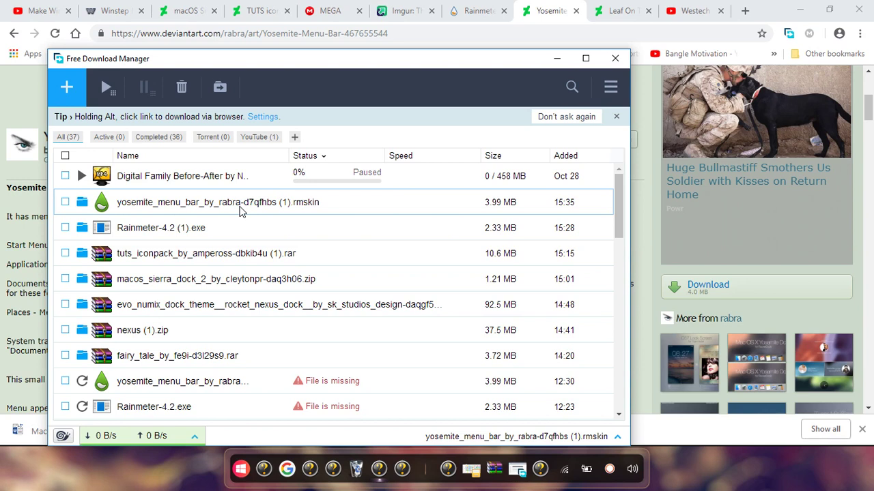
Step: Install the downloaded Yosemite Menu Bar skin with its included skins loaded, and clear the open windows off the desktop
double_click(169, 205)
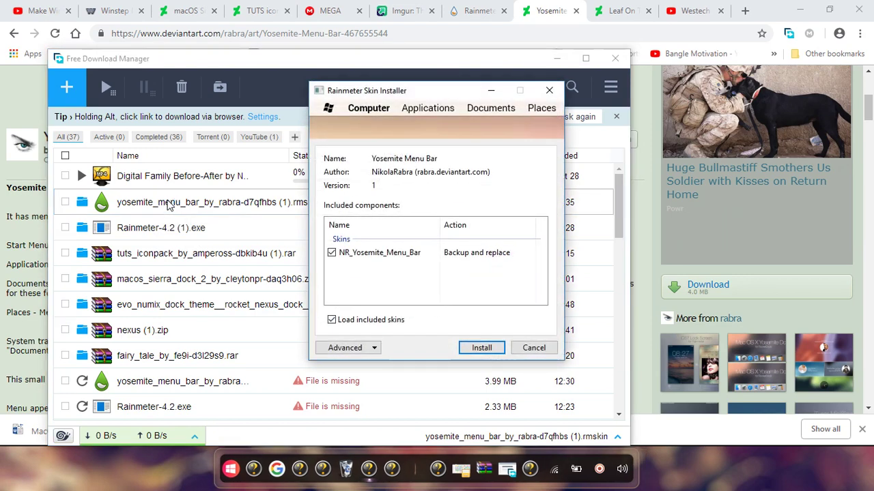
left_click(482, 349)
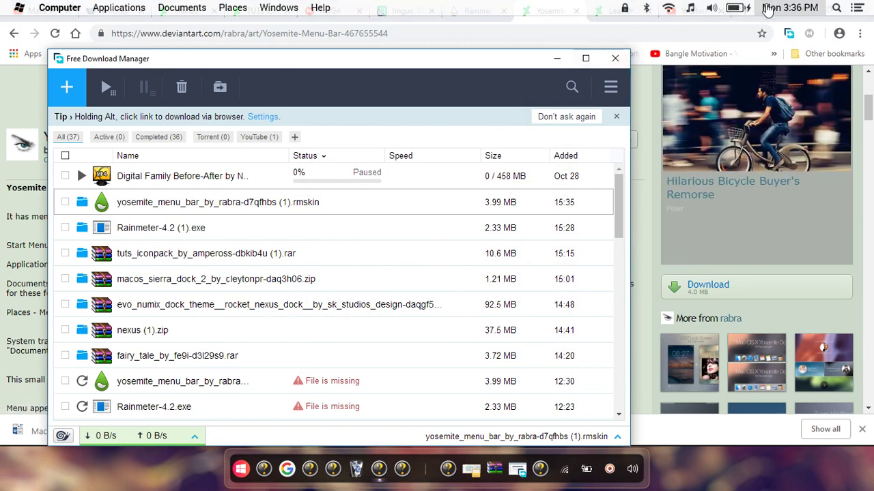
left_click(559, 60)
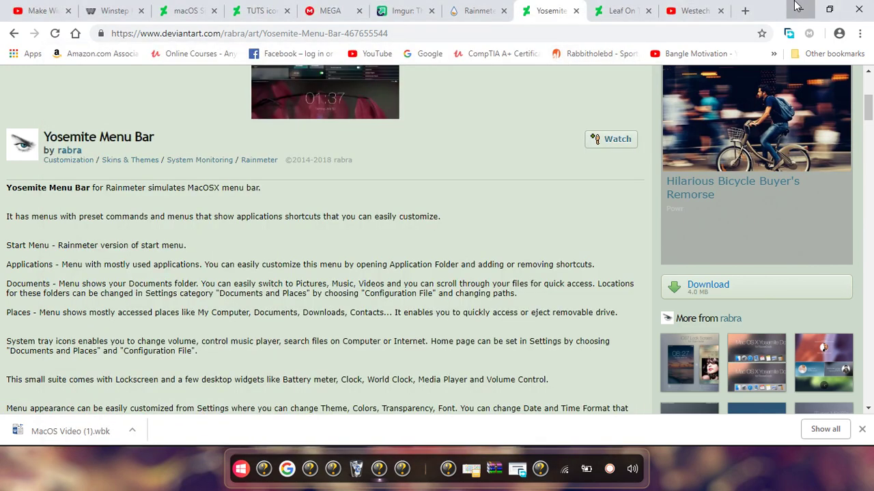
key("super+d")
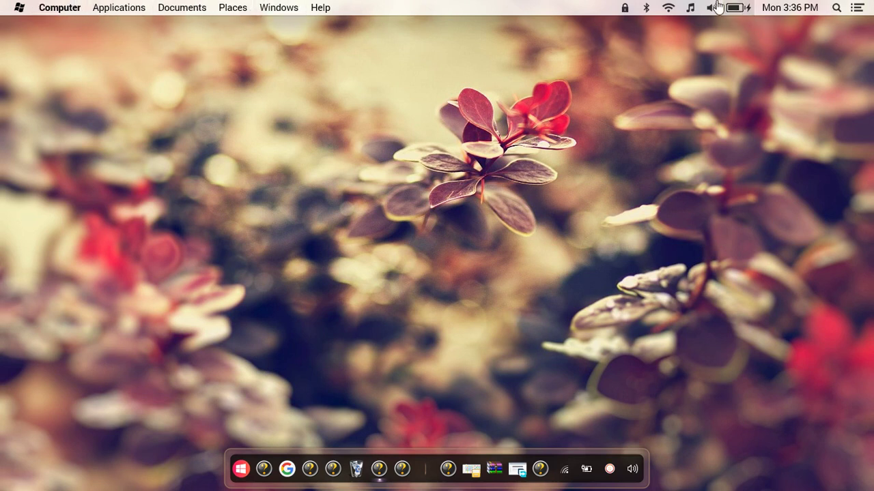
Step: Try out the new menu bar by opening and closing the Control Panel from Computer and viewing the Applications list
left_click(62, 7)
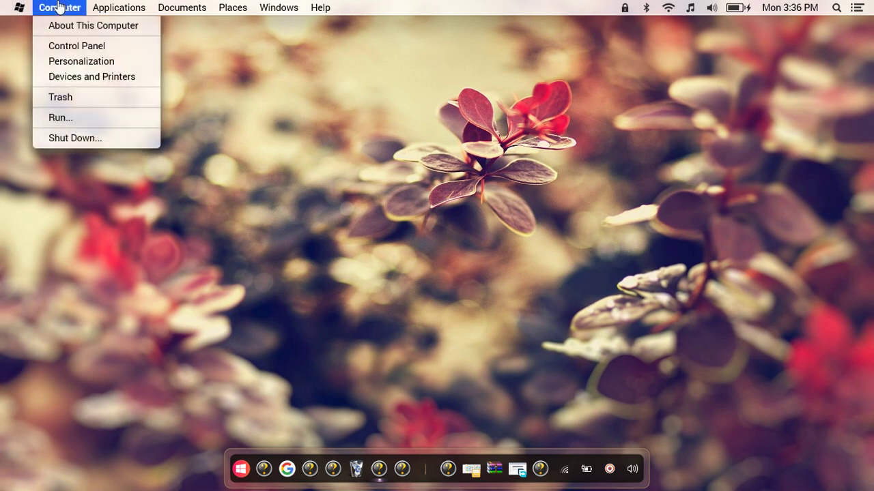
left_click(57, 46)
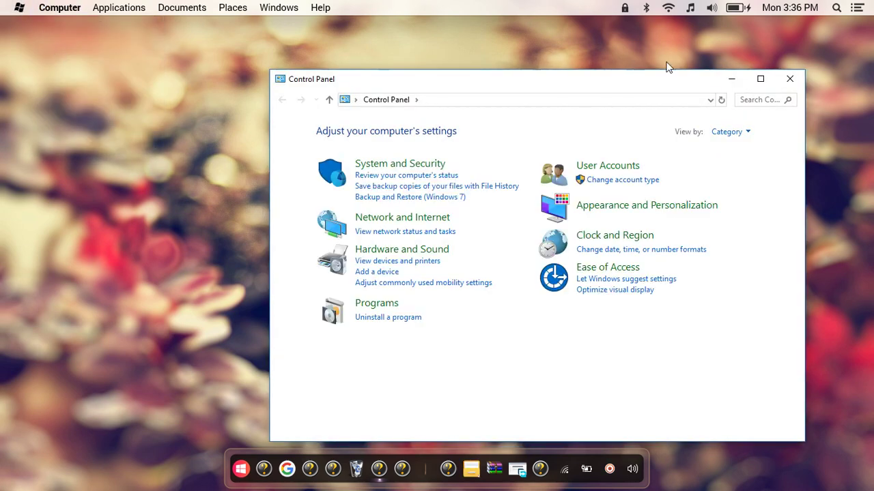
left_click(790, 79)
left_click(128, 10)
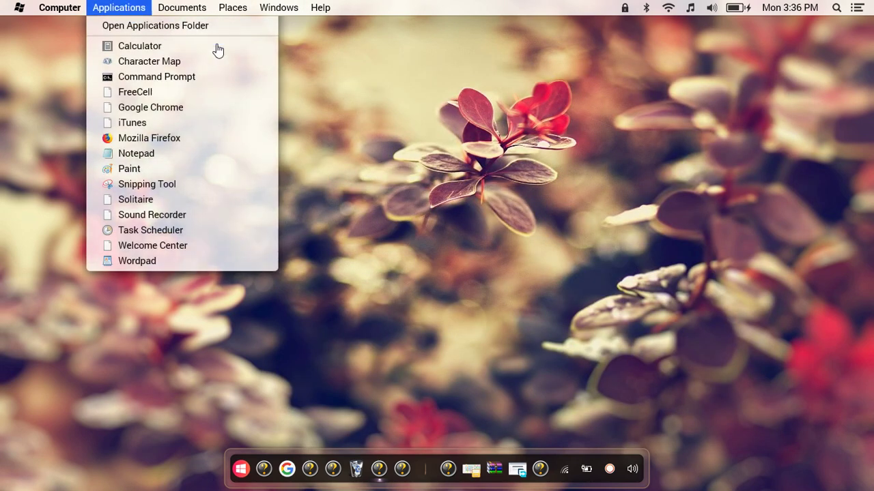
left_click(342, 126)
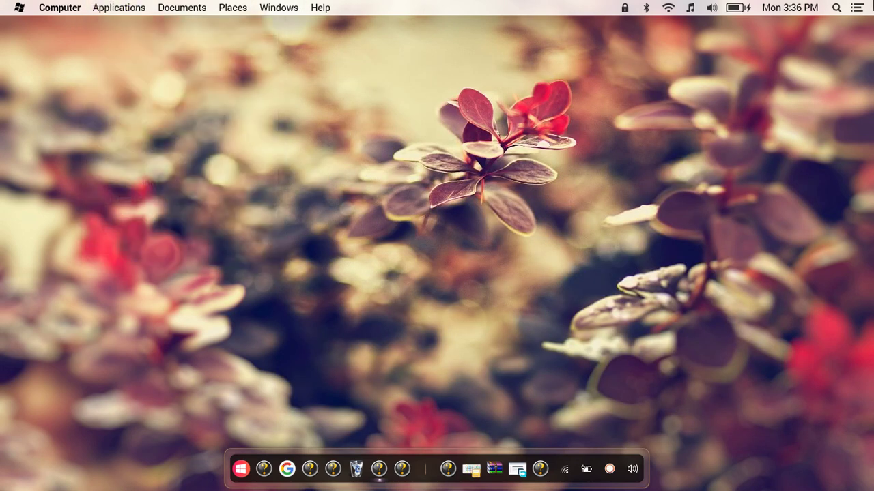
Step: Apply the dark theme with orange highlights in the Yosemite Menu Bar settings, close them, and refresh the desktop
left_click(854, 8)
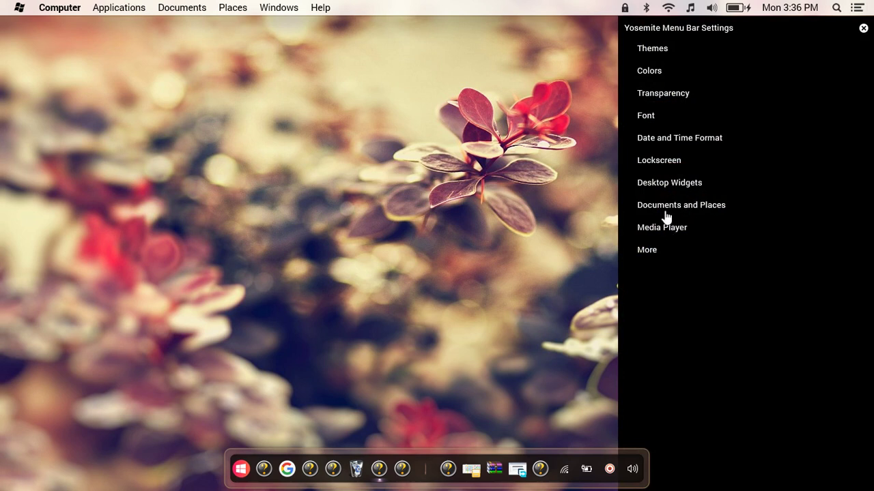
left_click(657, 51)
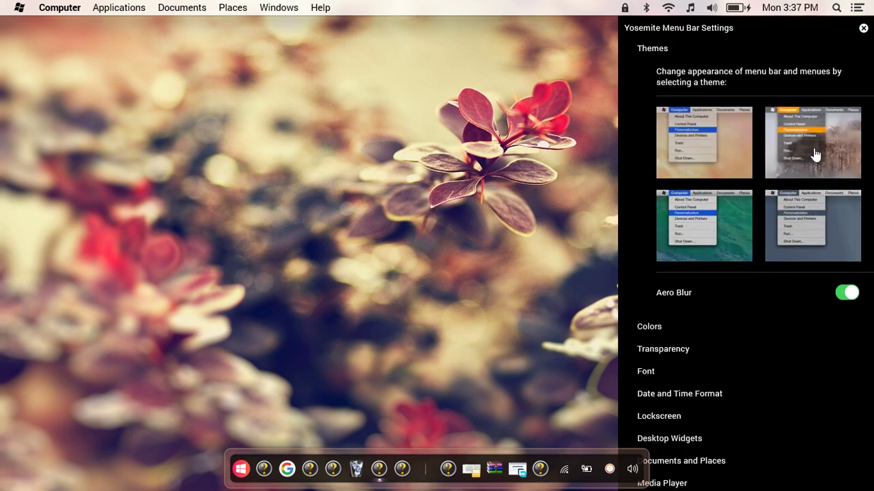
left_click(837, 147)
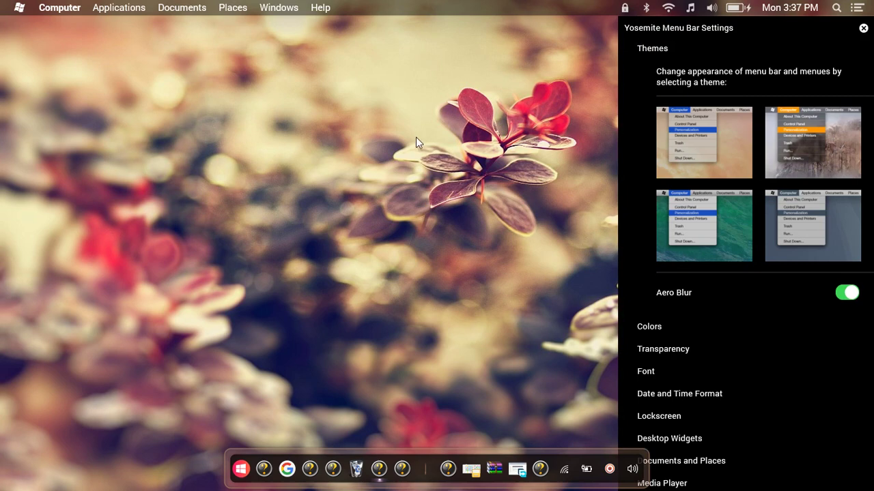
left_click(864, 28)
right_click(414, 101)
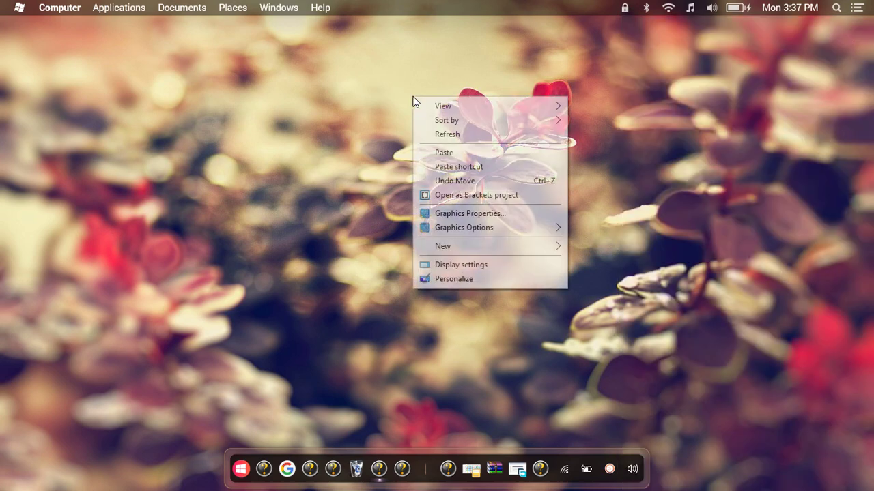
left_click(433, 134)
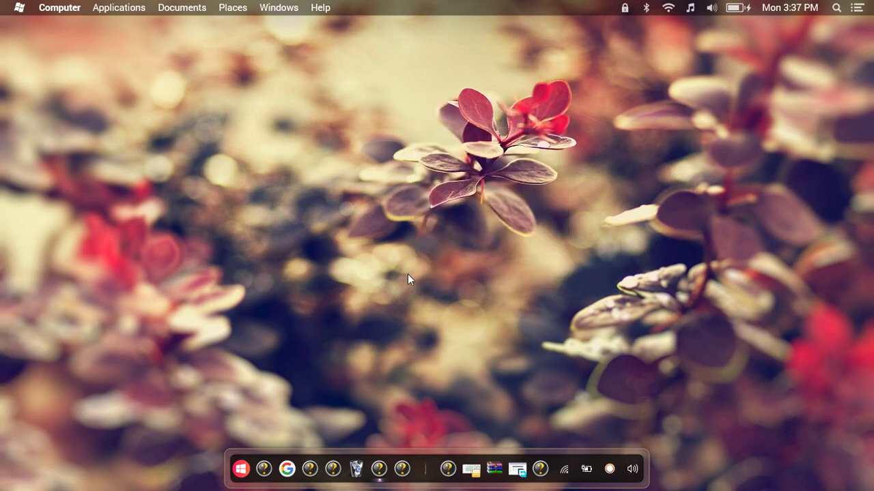